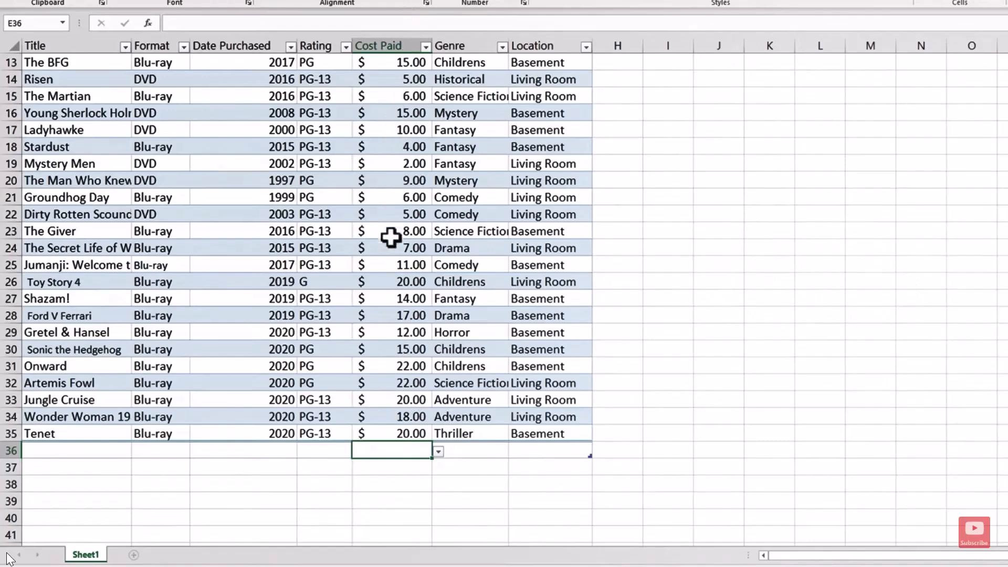
pyautogui.scroll(2, 400, 252)
pyautogui.scroll(2, 401, 252)
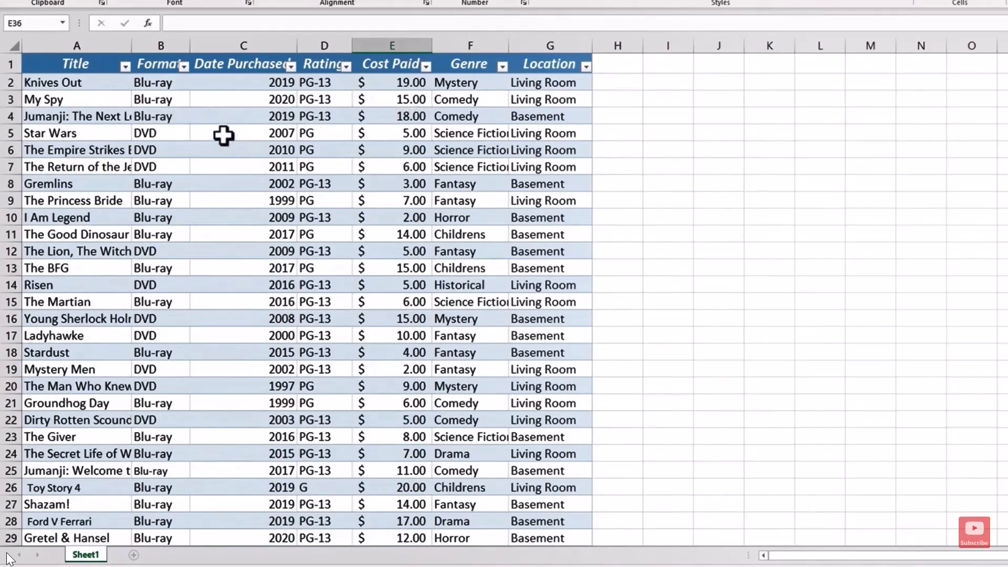
pyautogui.click(183, 66)
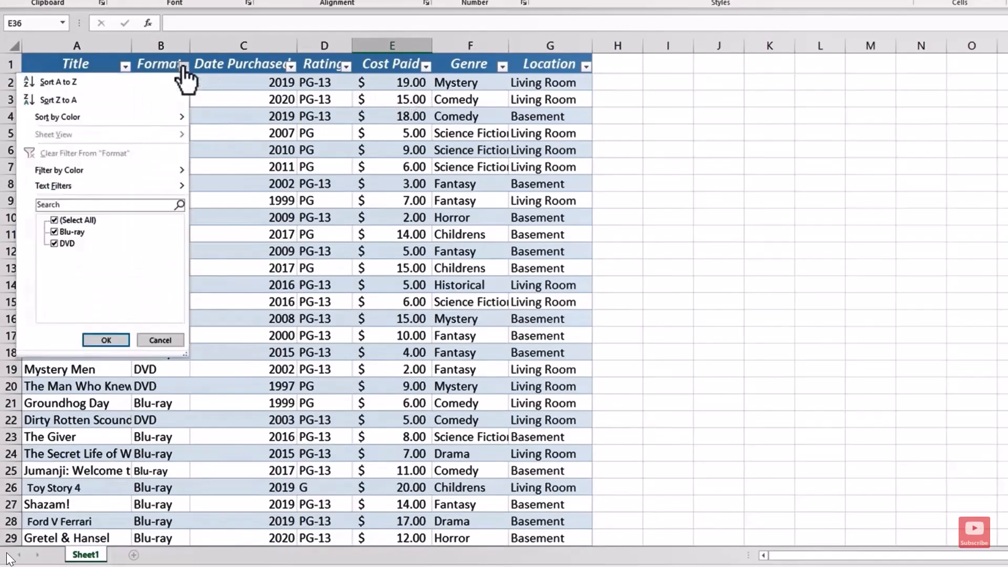
pyautogui.click(160, 340)
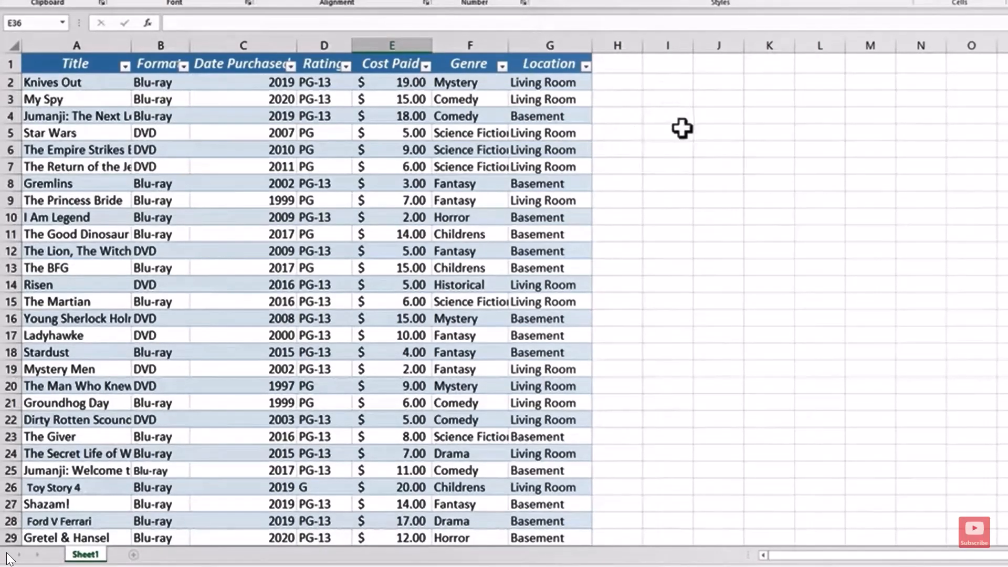
# Step: Enter the labels "Cost of Blu-rays" in I3 and "Cost of DVDs" in I5, matching the formatting of I5 to I3
pyautogui.click(659, 101)
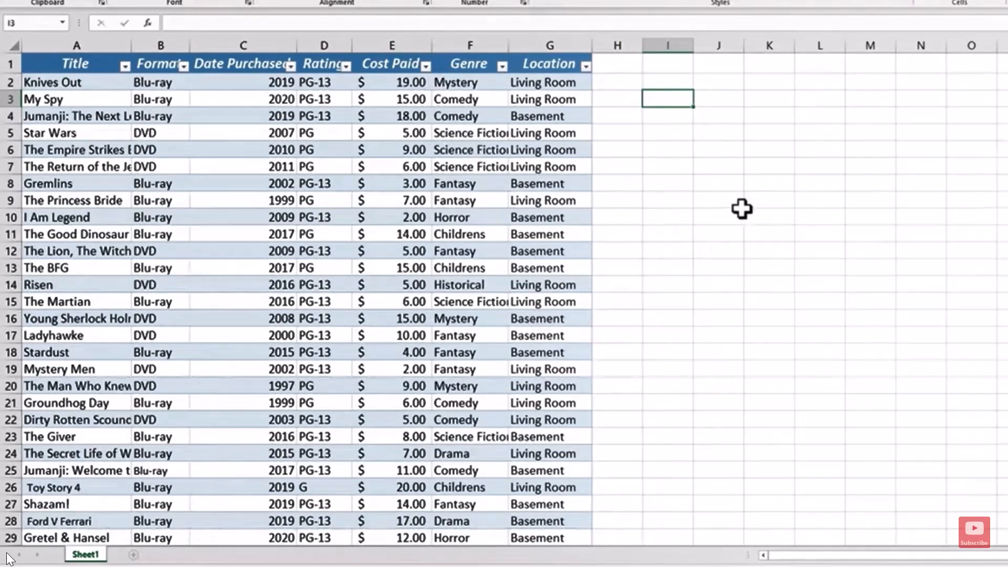
pyautogui.click(718, 151)
pyautogui.click(682, 99)
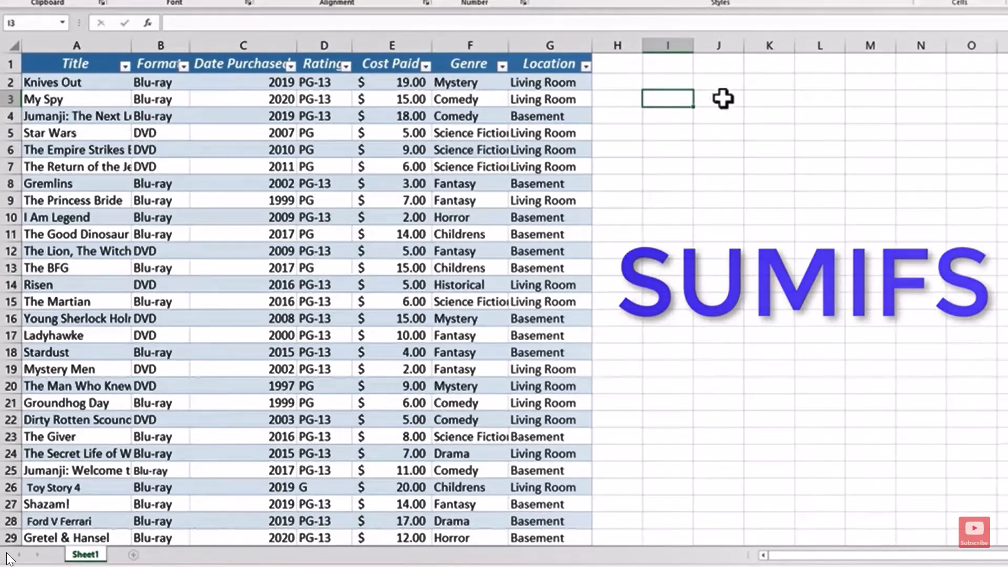
pyautogui.write('B')
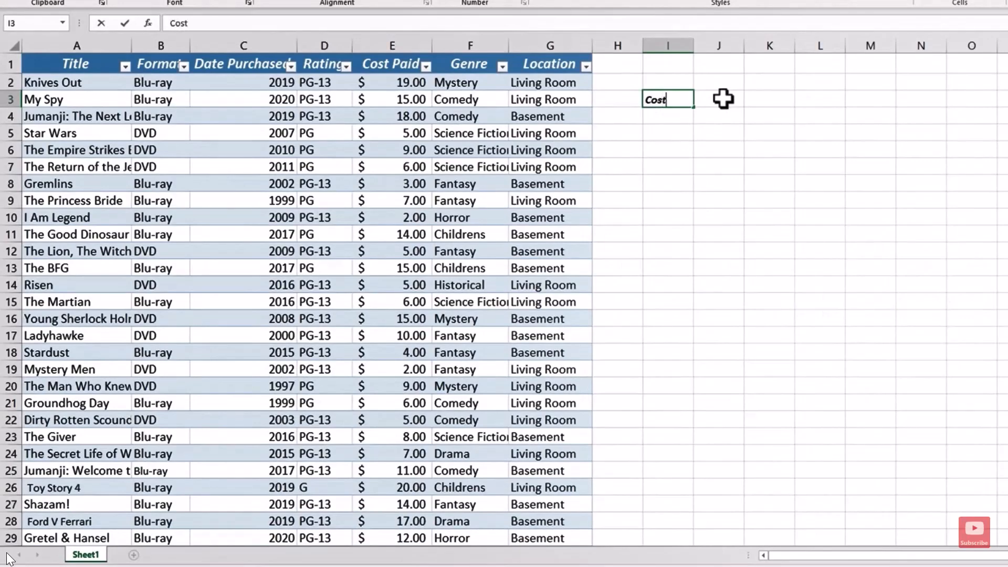
pyautogui.write('ost of Blu-rays')
pyautogui.press('Return')
pyautogui.press('Return')
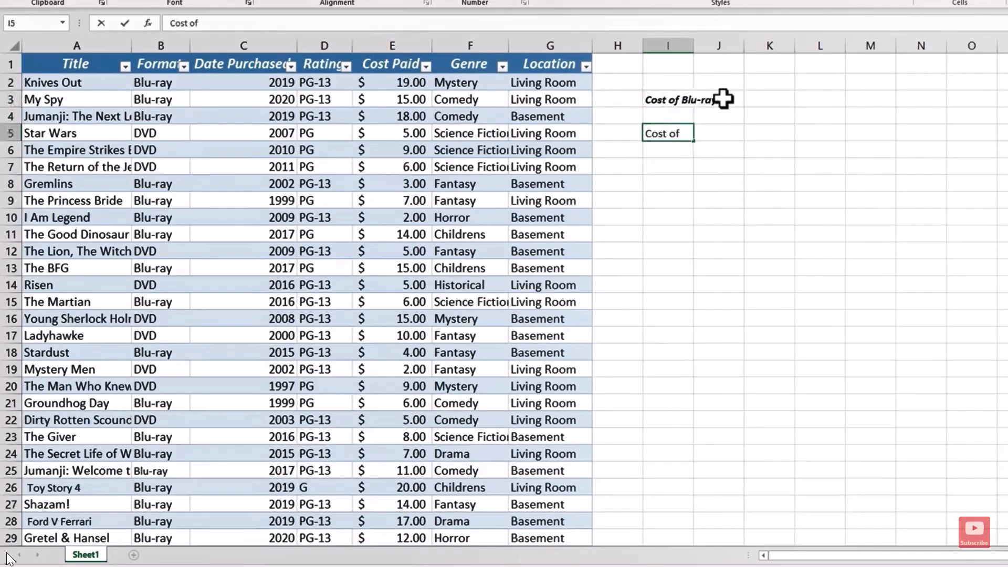
pyautogui.click(678, 99)
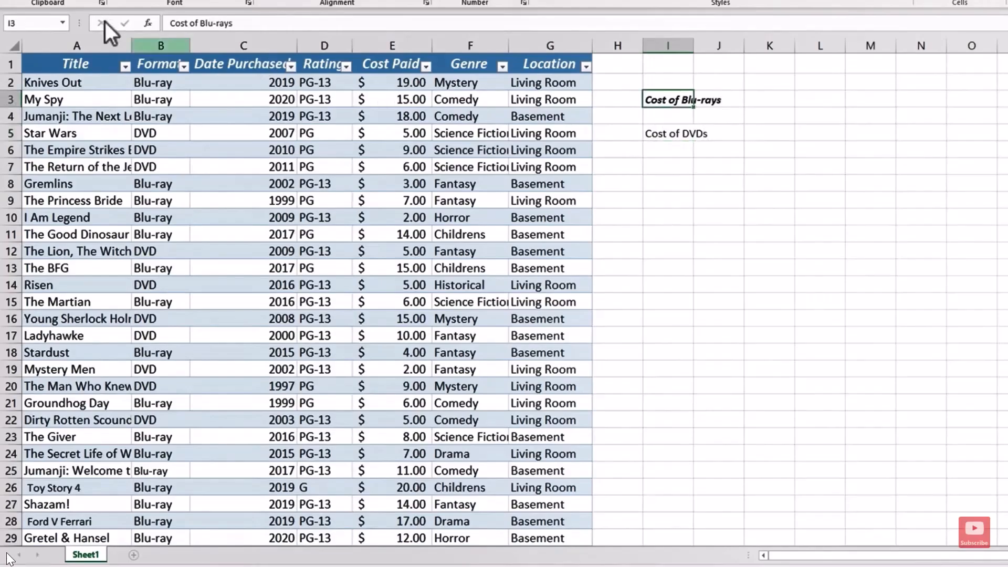
# Step: Start a SUMIFS formula in cell J3, beside the "Cost of Blu-rays" label
pyautogui.click(753, 99)
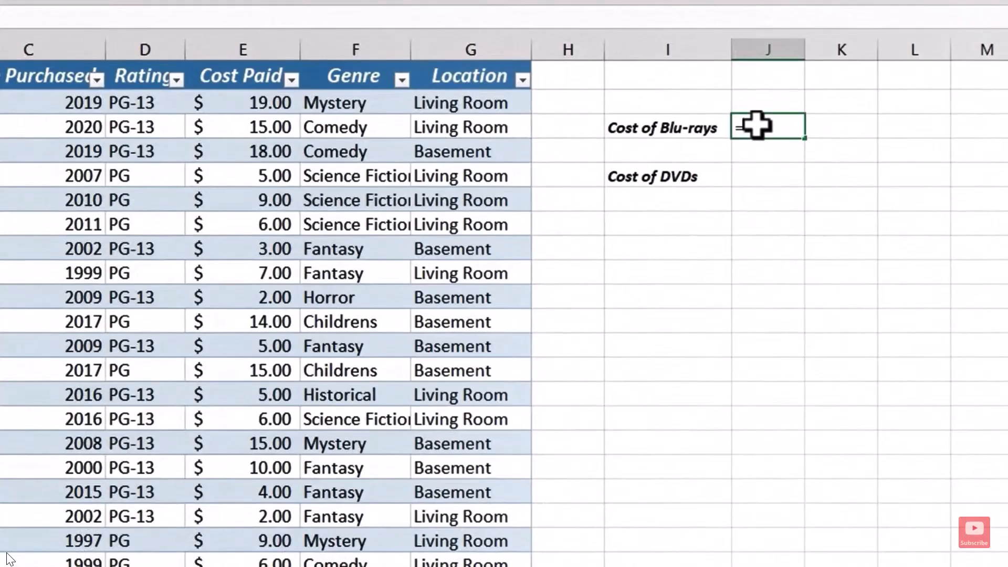
pyautogui.write('=sumifs')
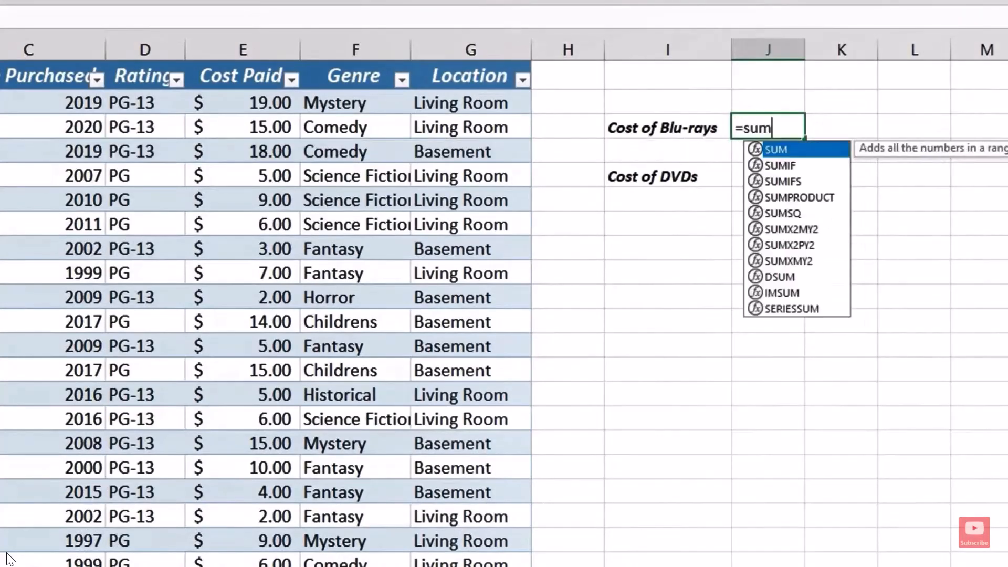
pyautogui.write('(')
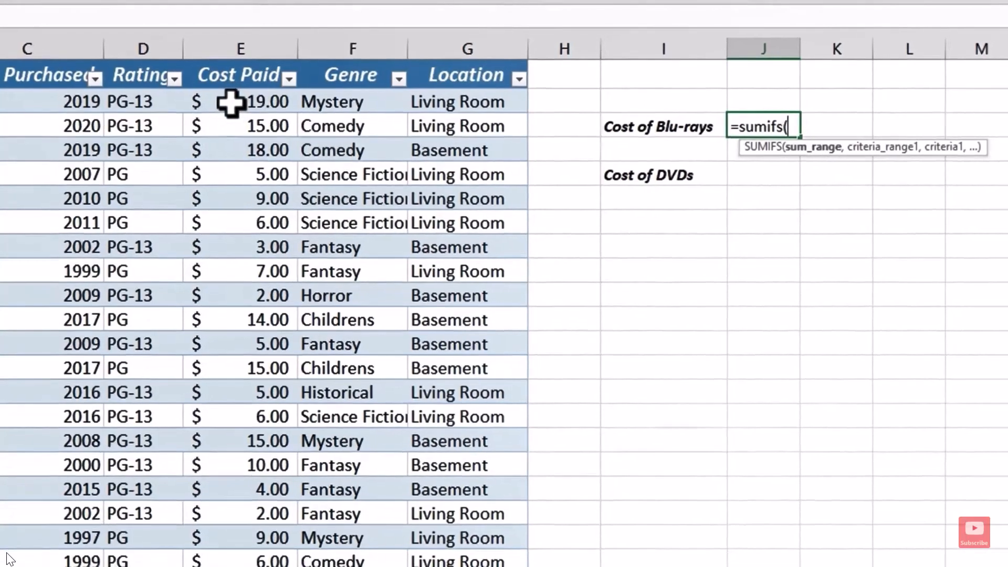
pyautogui.moveTo(232, 104); pyautogui.dragTo(239, 511)
pyautogui.moveTo(112, 355); pyautogui.dragTo(142, 102)
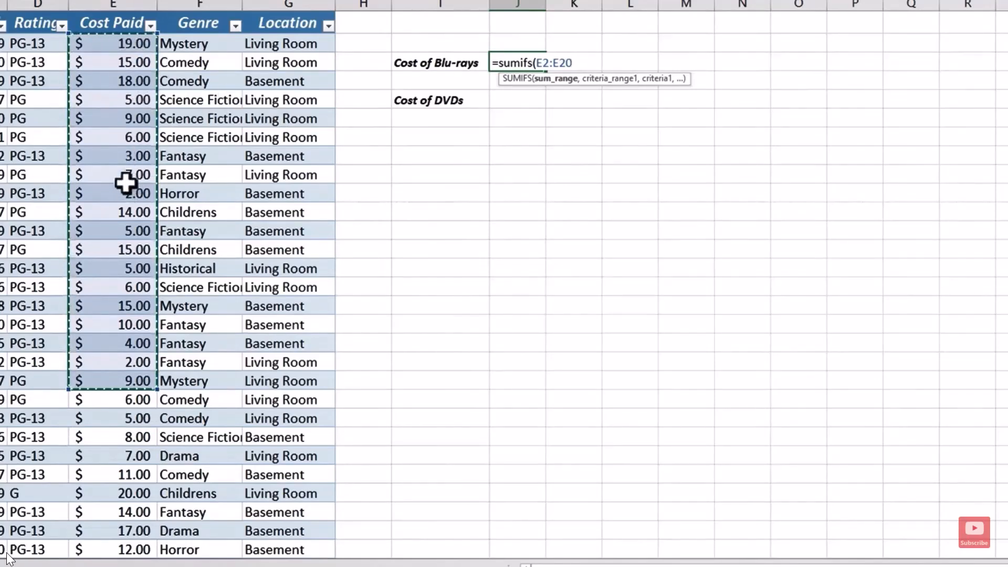
pyautogui.click(132, 156)
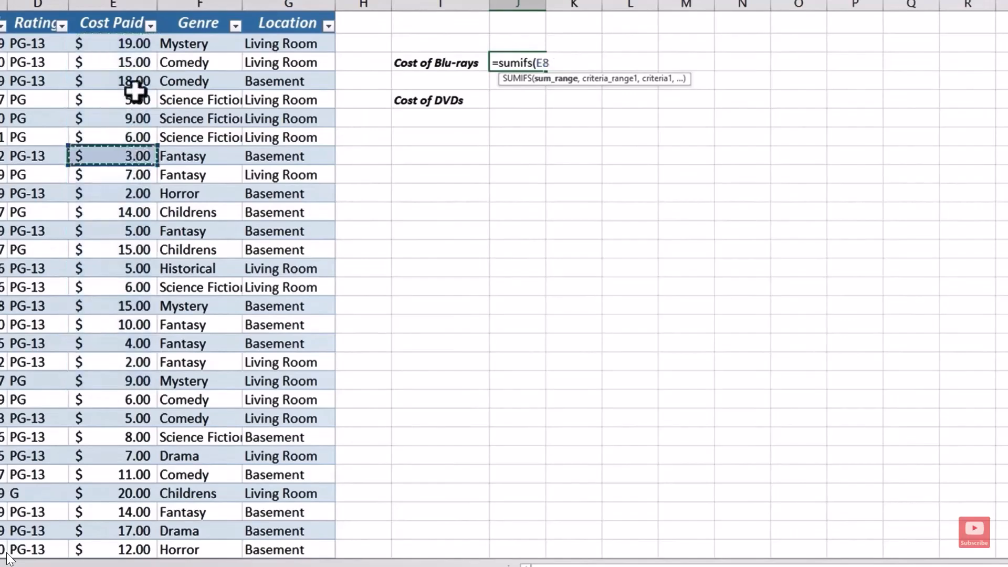
# Step: Set the formula's sum range to all the data in the Cost Paid column, starting from E2
pyautogui.click(118, 44)
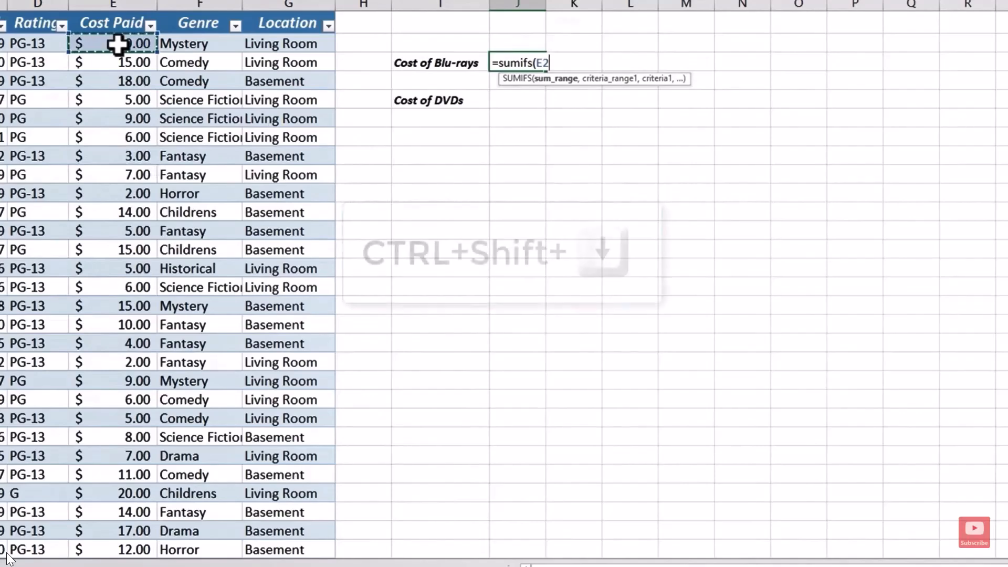
pyautogui.hotkey('ctrl', 'shift', 'Down')
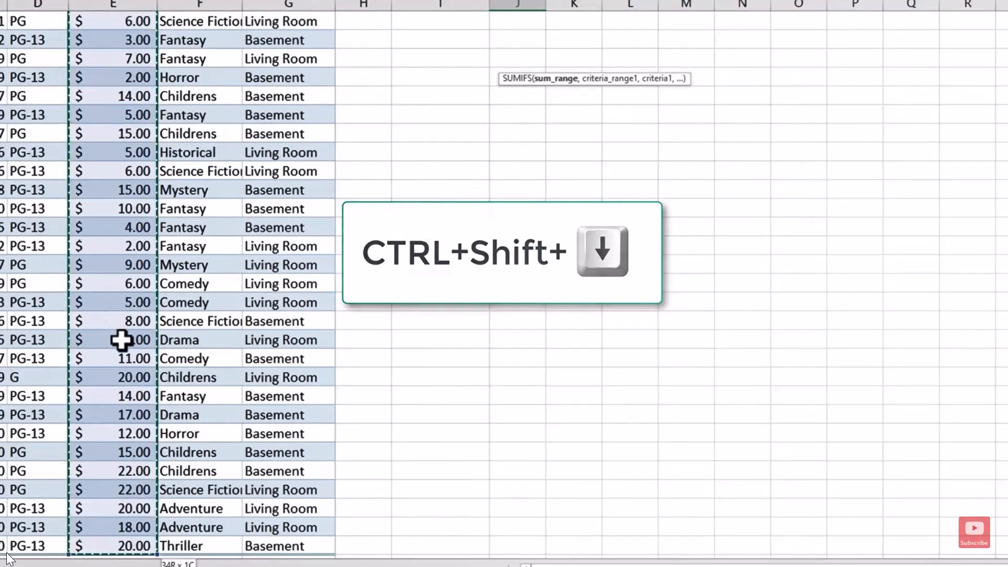
pyautogui.scroll(-3, 114, 336)
pyautogui.scroll(5, 115, 341)
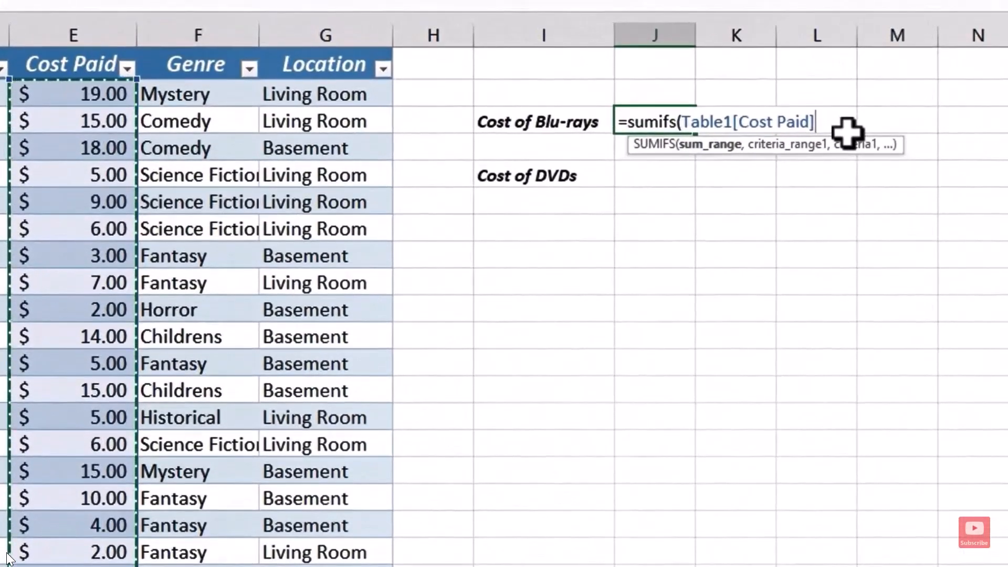
# Step: Add all the data in the Format column as the first criteria range of the Blu-ray formula
pyautogui.write(',')
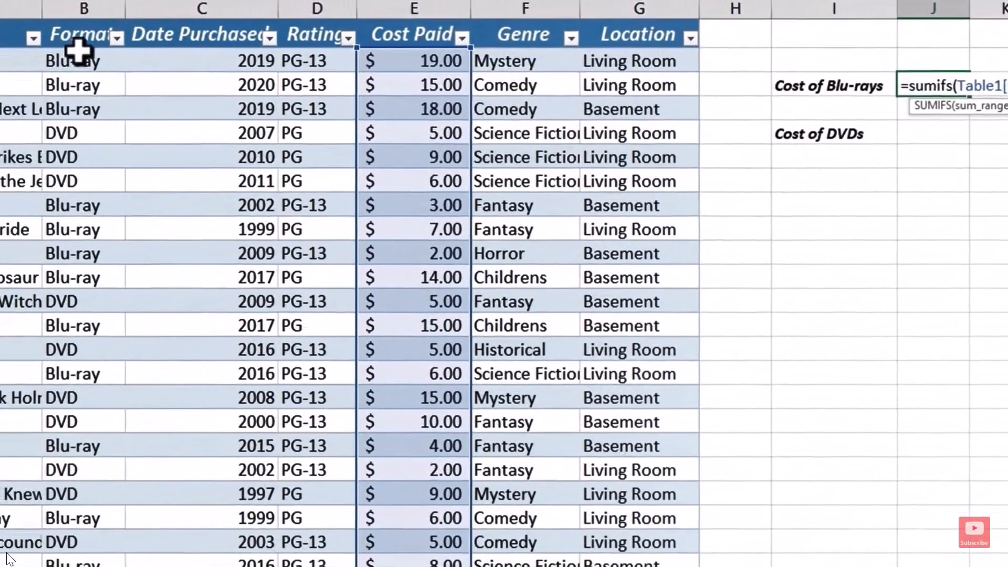
pyautogui.click(89, 61)
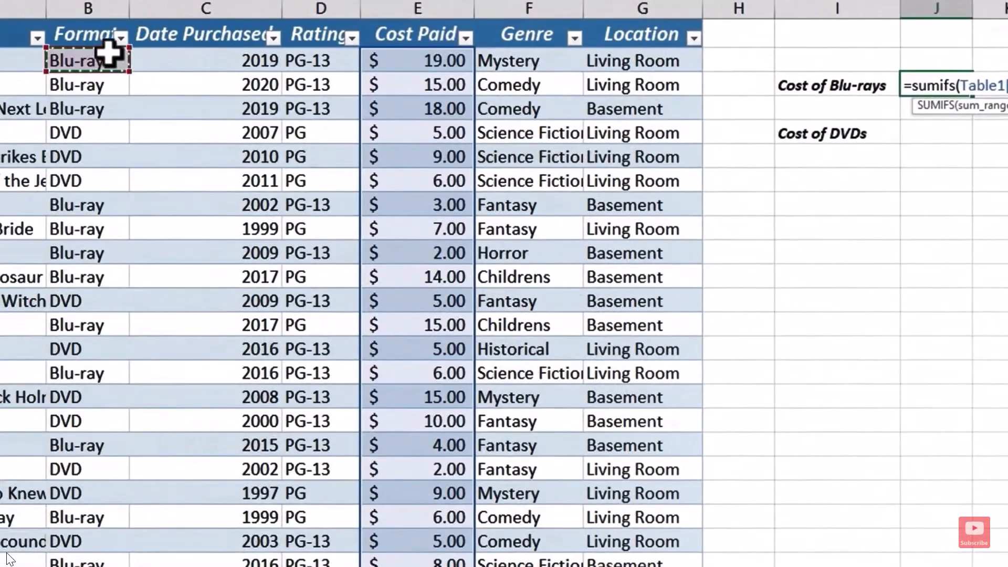
pyautogui.hotkey('ctrl', 'shift', 'Down')
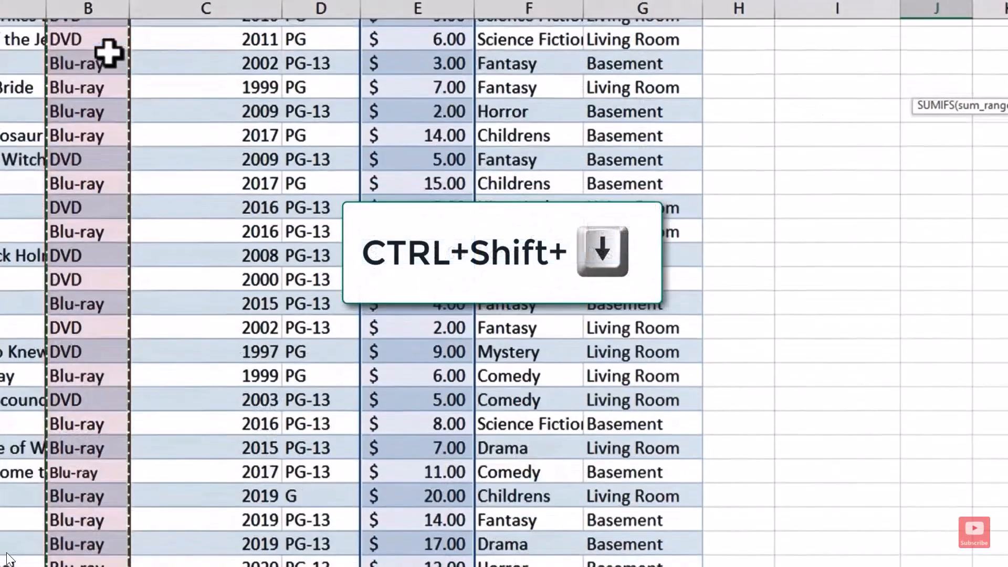
pyautogui.scroll(2, 645, 306)
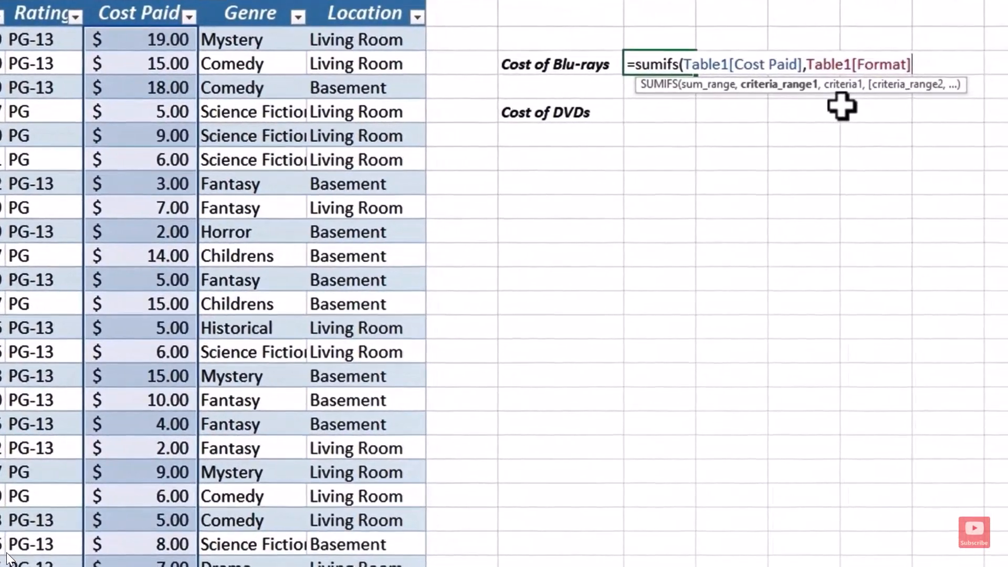
# Step: Add "Blu-ray" in quotation marks as the criterion, then close and enter the SUMIFS formula
pyautogui.write(',')
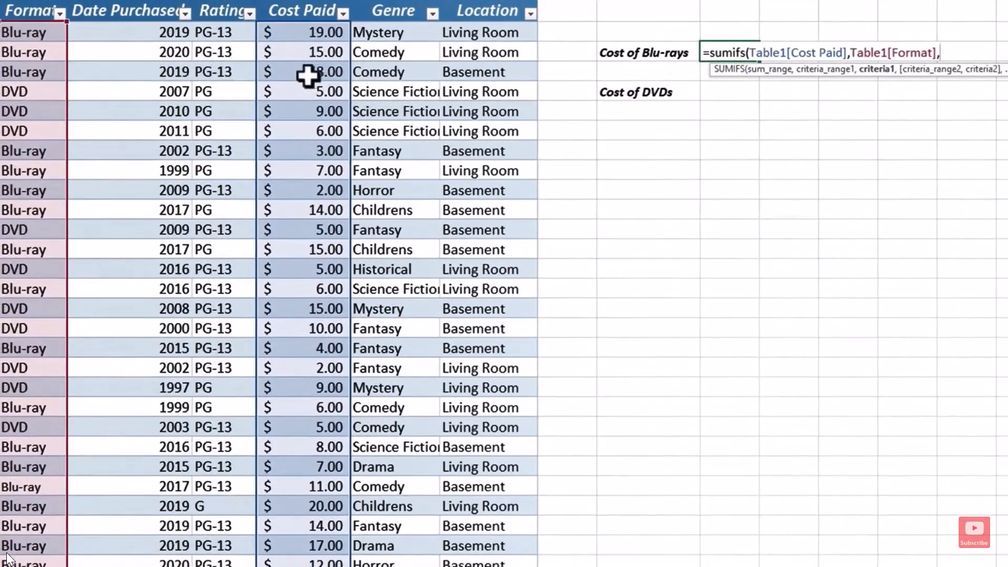
pyautogui.write('"Blu-ray"')
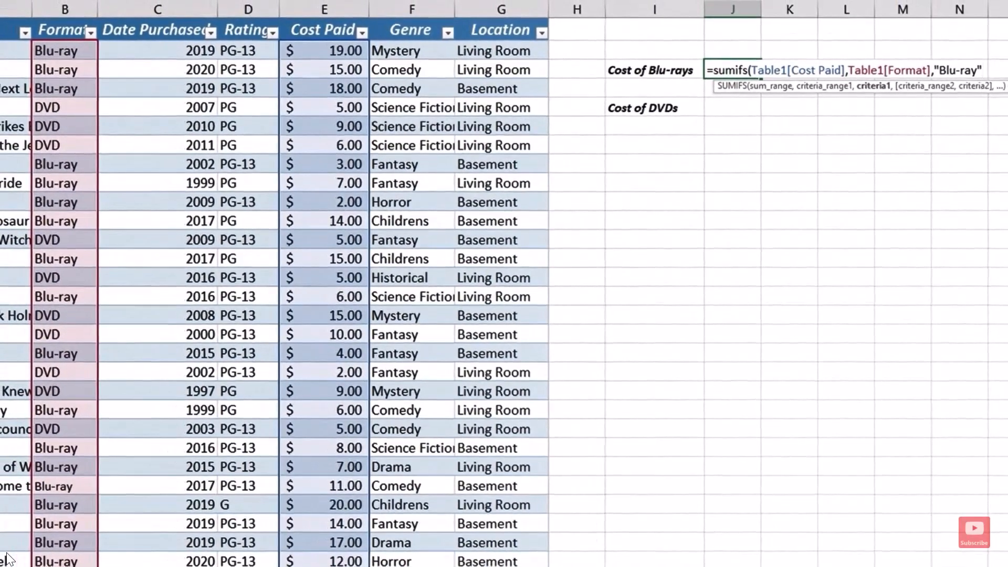
pyautogui.write(')')
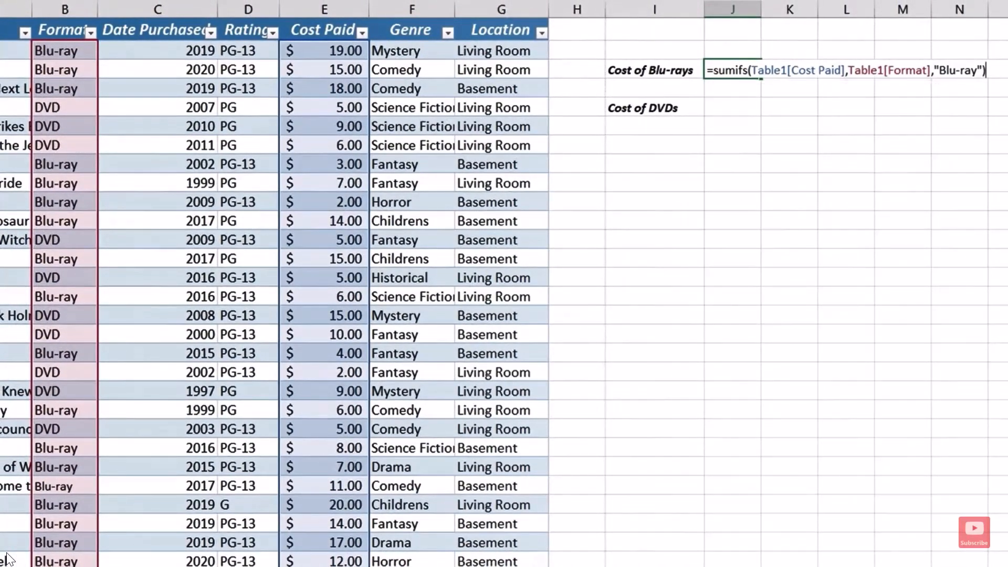
pyautogui.press('Return')
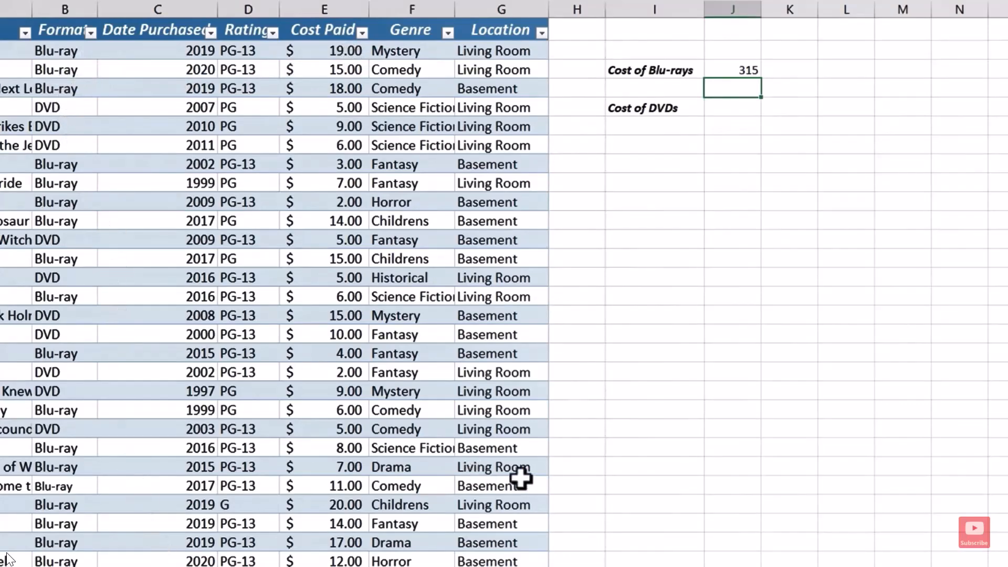
# Step: Start a SUMIFS formula in J5 for the DVD cost, with the whole Cost Paid column as sum range
pyautogui.scroll(-3, 520, 477)
pyautogui.scroll(3, 524, 473)
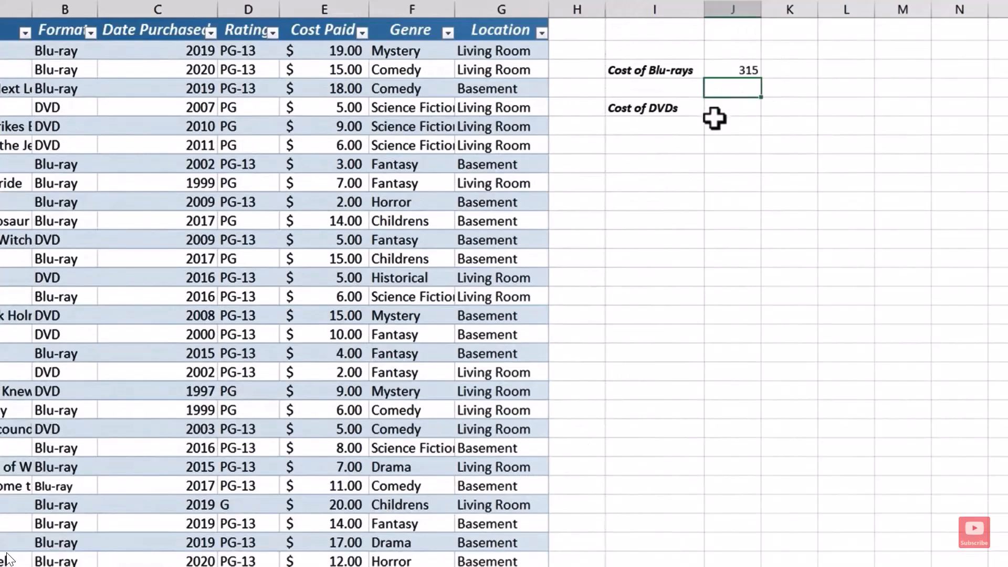
pyautogui.click(746, 105)
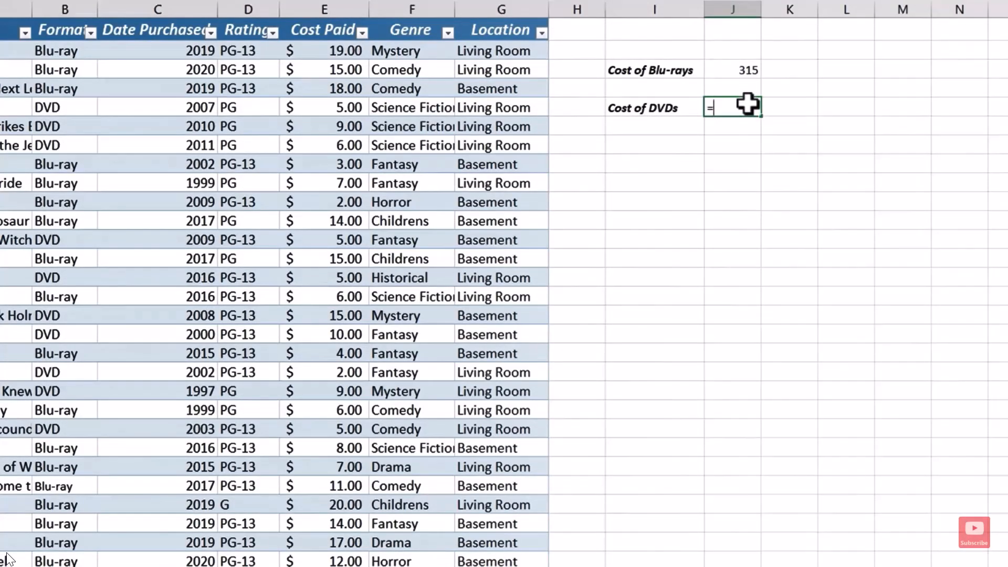
pyautogui.write('=sumifs(')
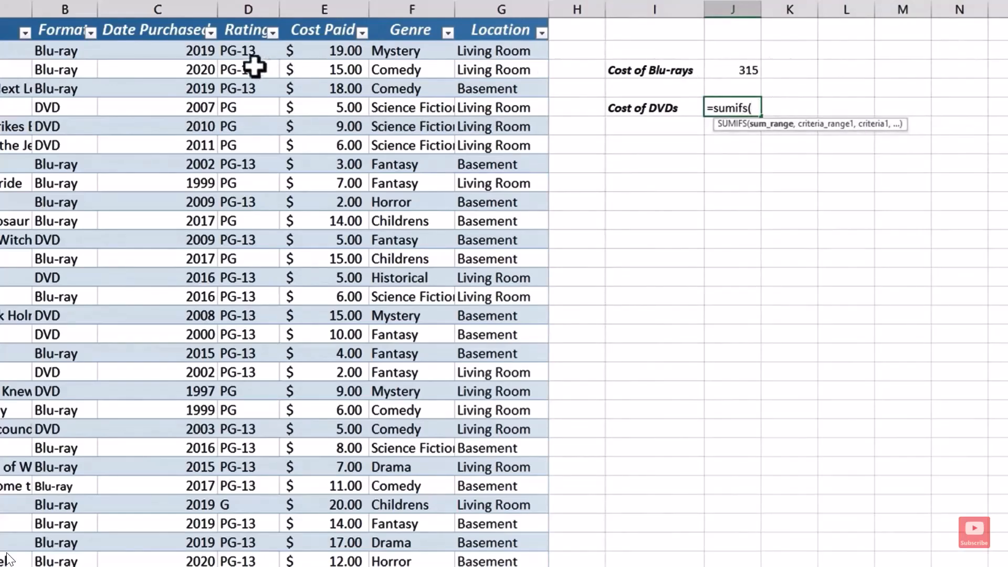
pyautogui.click(330, 52)
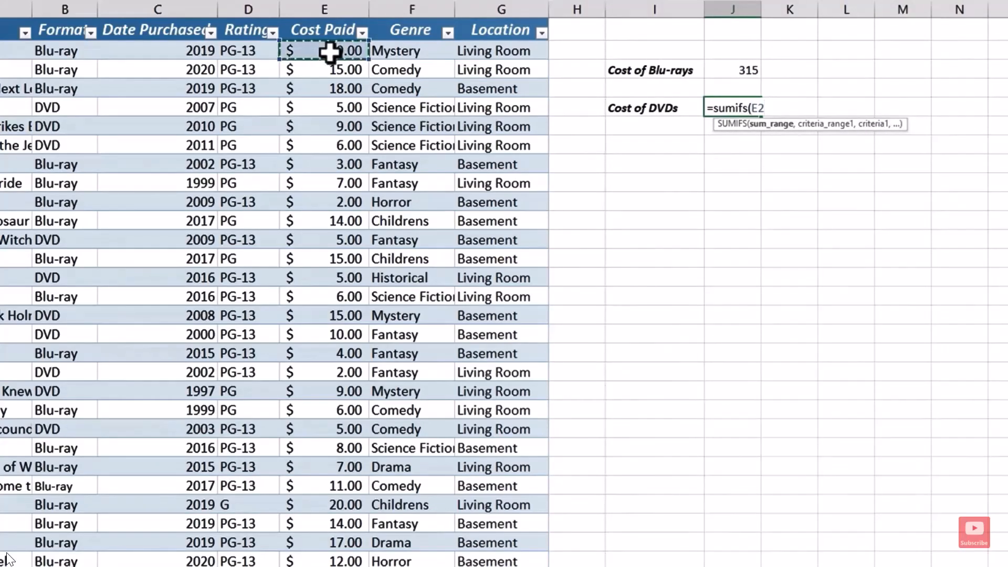
pyautogui.hotkey('ctrl', 'shift', 'Down')
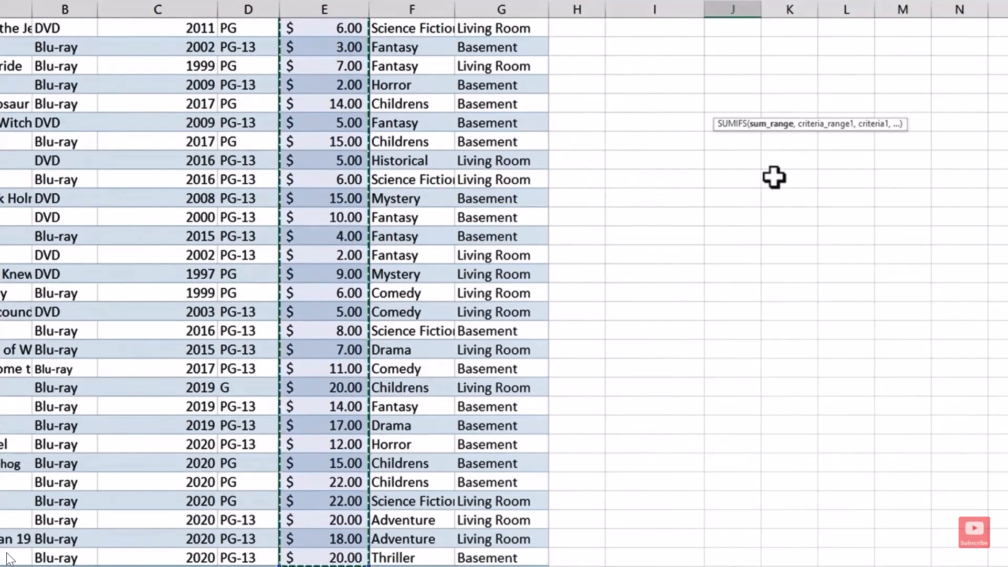
pyautogui.scroll(2, 797, 178)
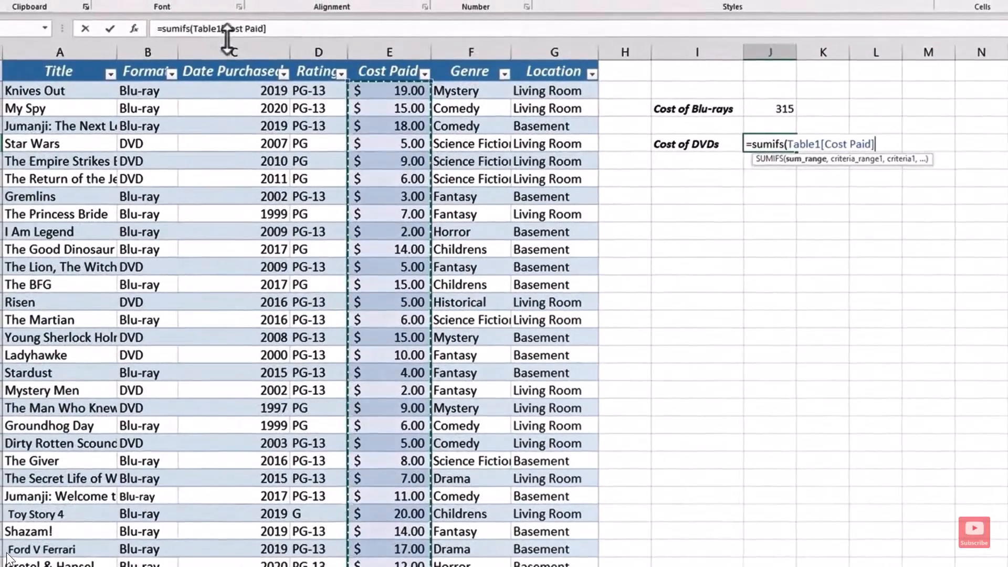
pyautogui.click(309, 29)
# Step: Add all the data in the Format column, starting from B2, as the first criteria range of the DVD formula
pyautogui.write(',')
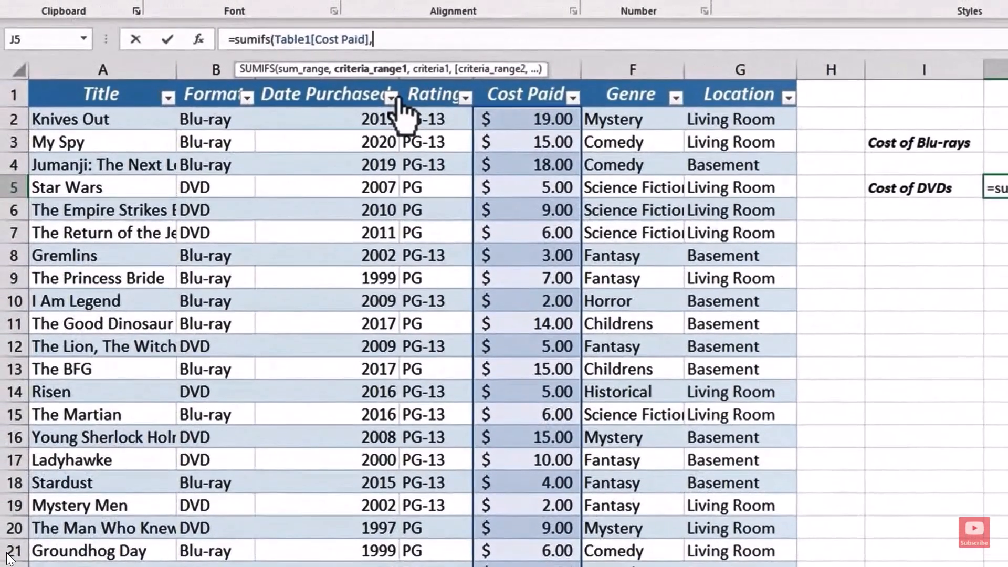
pyautogui.click(206, 117)
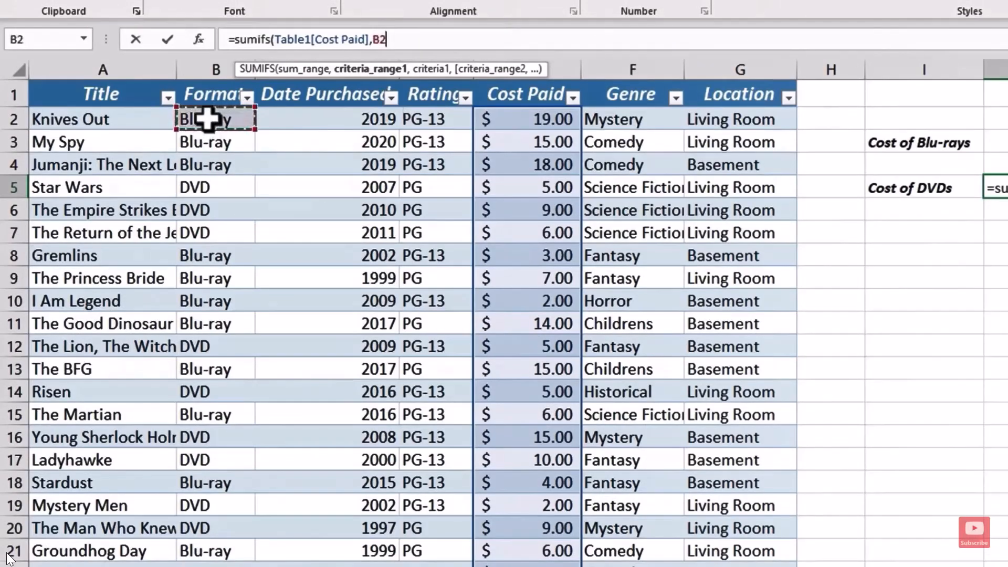
pyautogui.hotkey('ctrl', 'shift', 'Down')
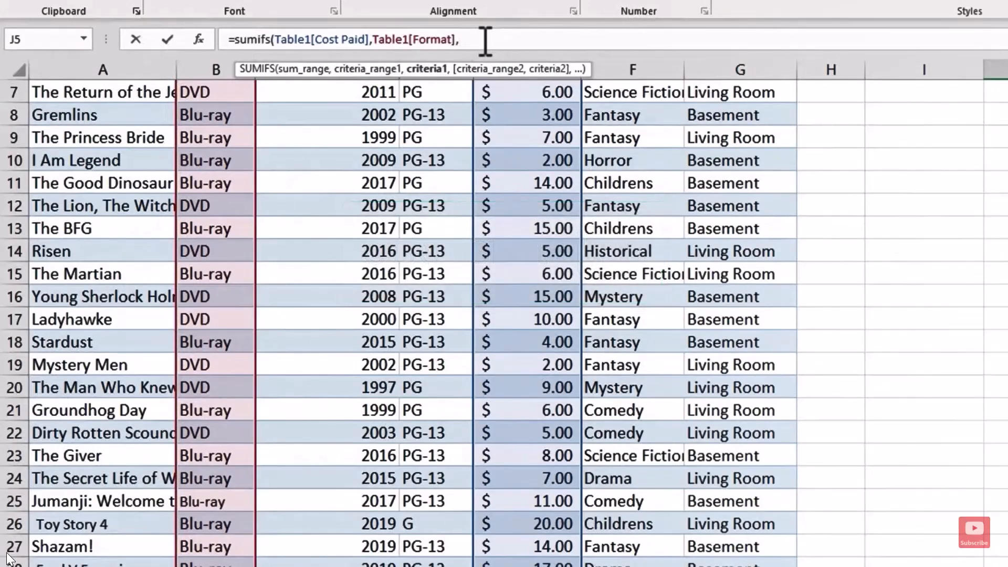
# Step: Use the DVD entry in B5 as the criterion, then close and enter the SUMIFS formula
pyautogui.scroll(2, 338, 216)
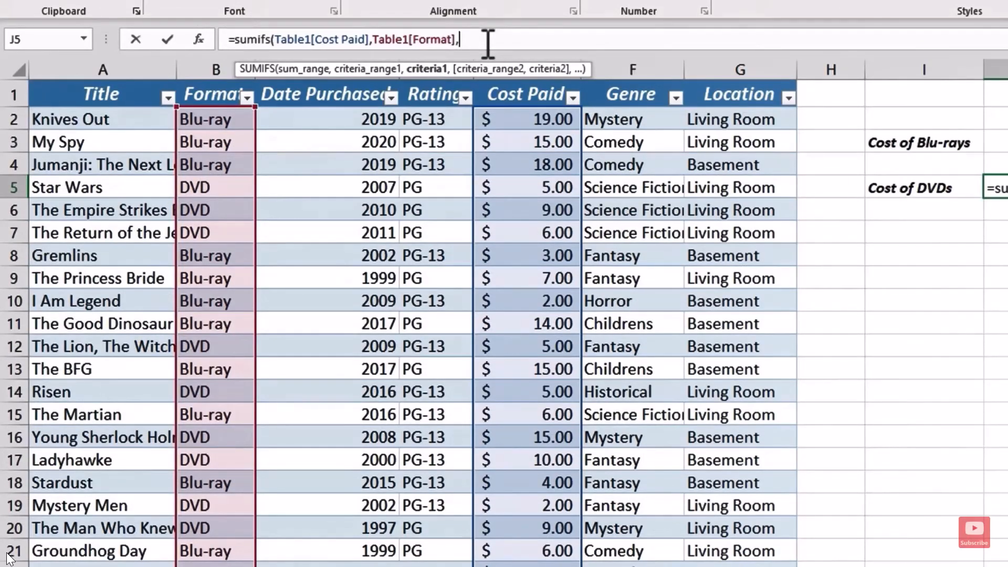
pyautogui.click(207, 190)
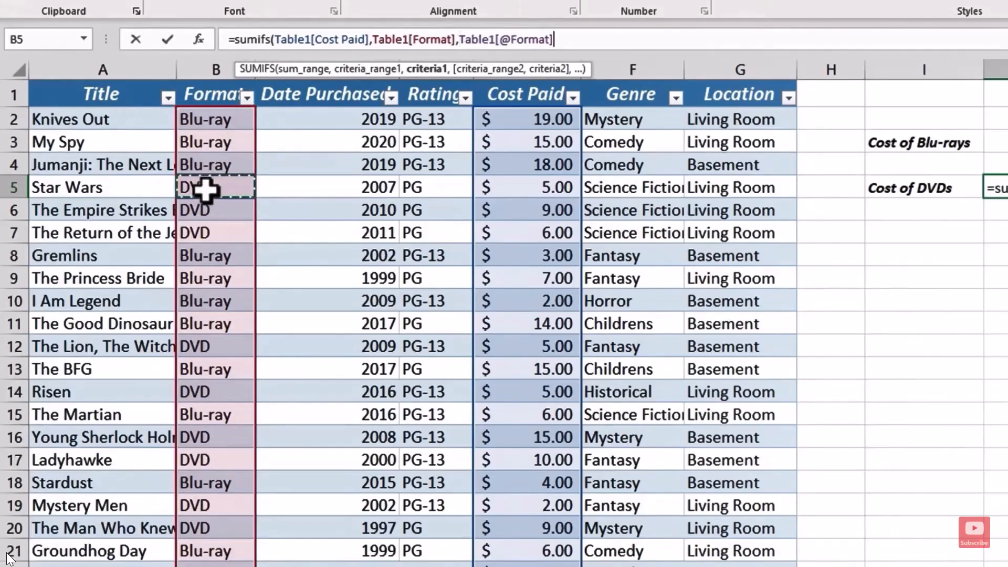
pyautogui.write(')')
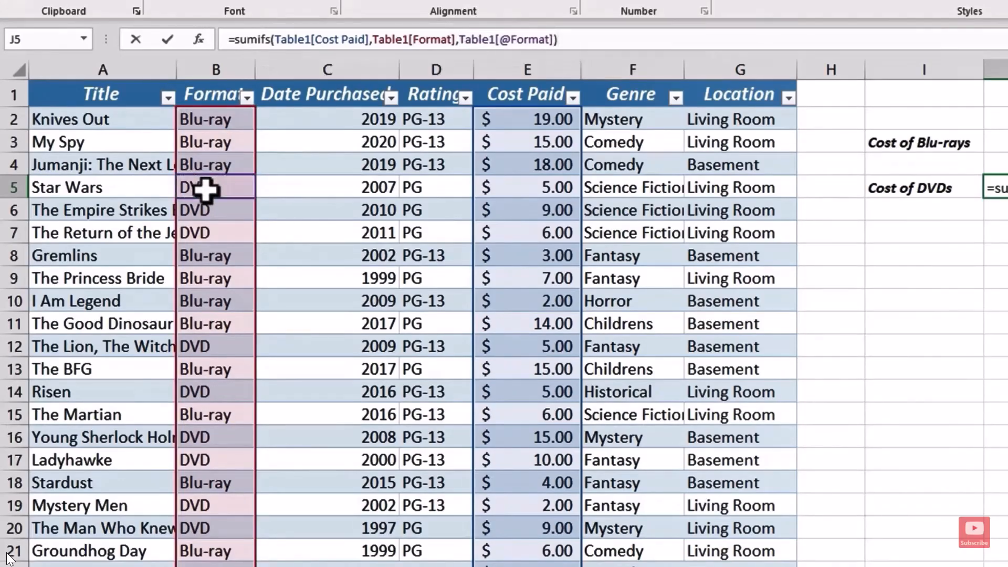
pyautogui.press('Return')
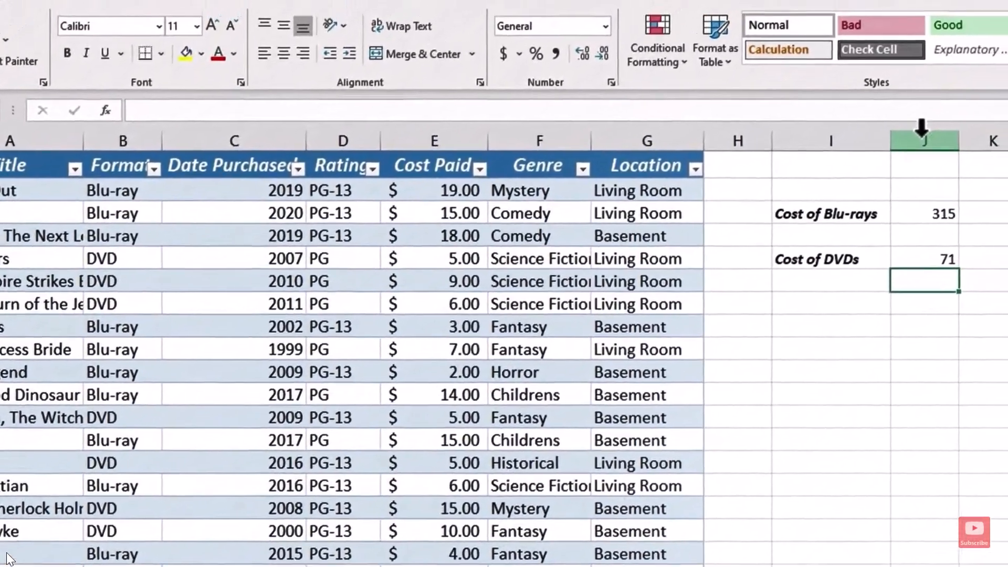
# Step: Apply the dollar Accounting number format to the whole of column J
pyautogui.click(921, 134)
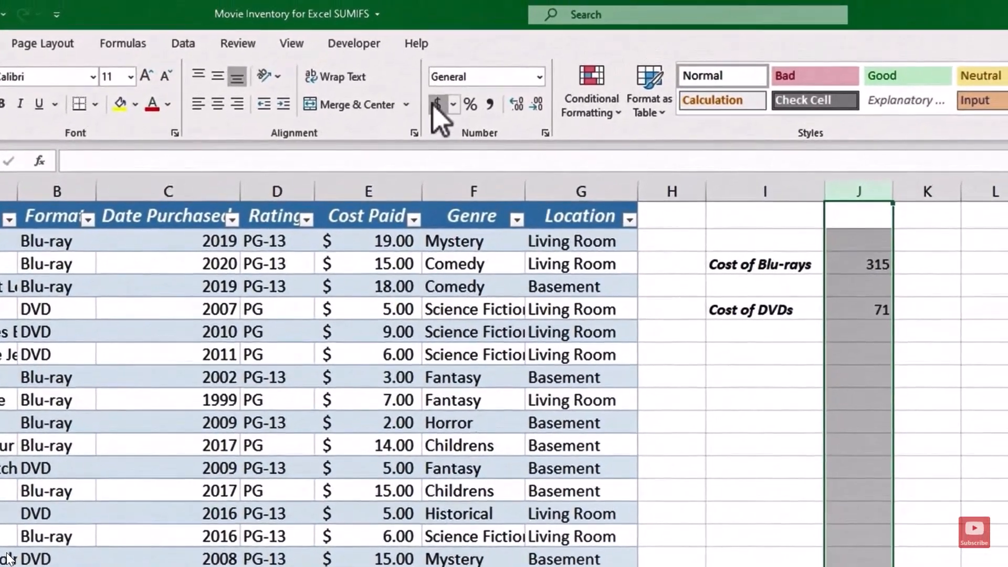
pyautogui.click(503, 53)
pyautogui.click(936, 362)
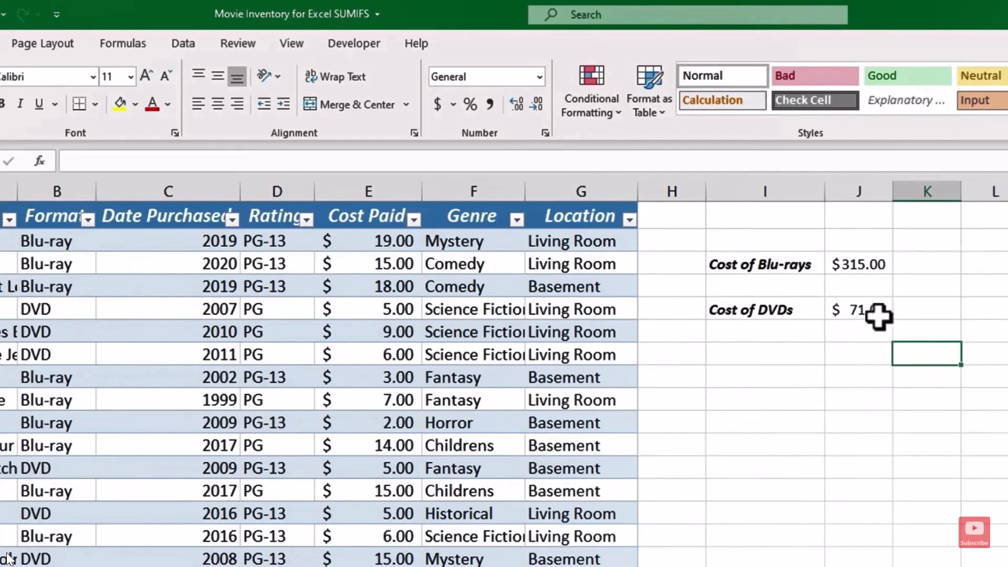
# Step: Change the format of the Star Wars row in B5 to Blu-ray
pyautogui.click(61, 308)
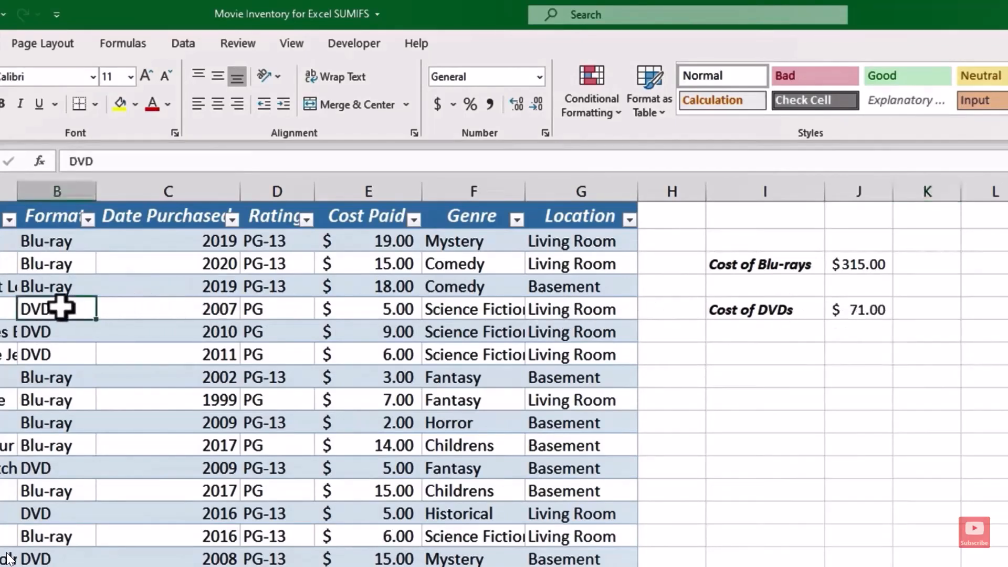
pyautogui.write('Blu-ray')
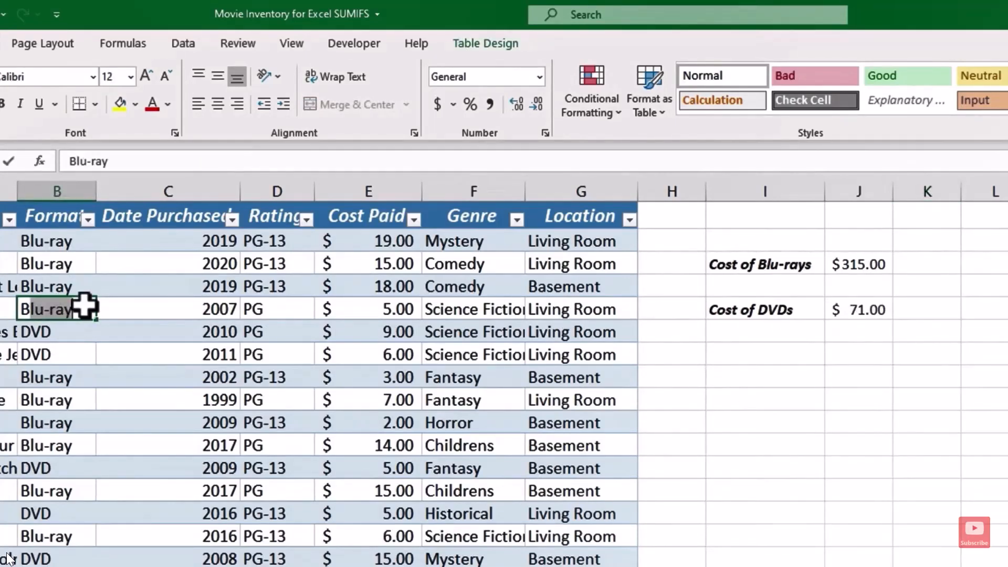
pyautogui.press('Return')
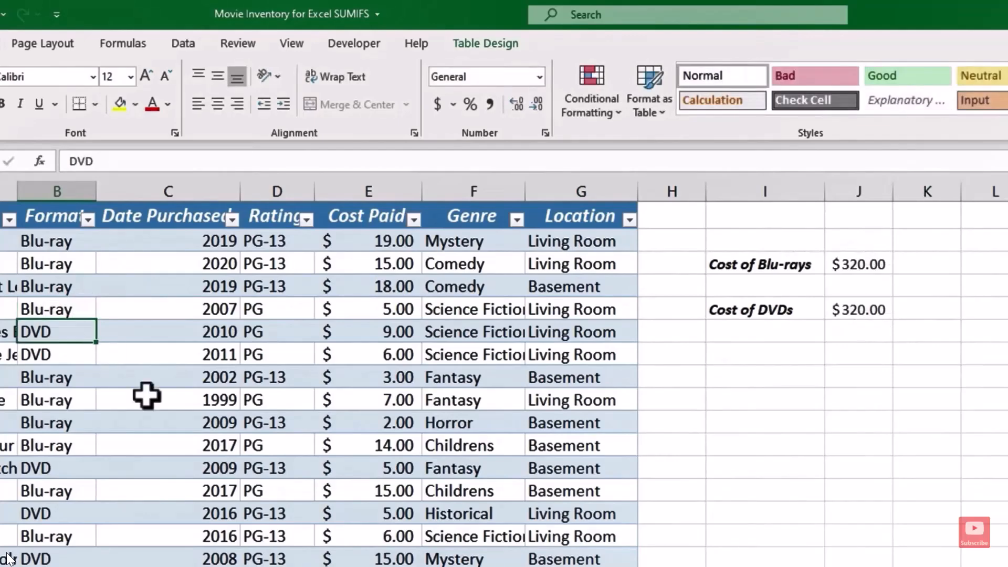
# Step: Compare the criteria used in the DVD cost formula in J5 and the Blu-ray cost formula in J3
pyautogui.click(842, 306)
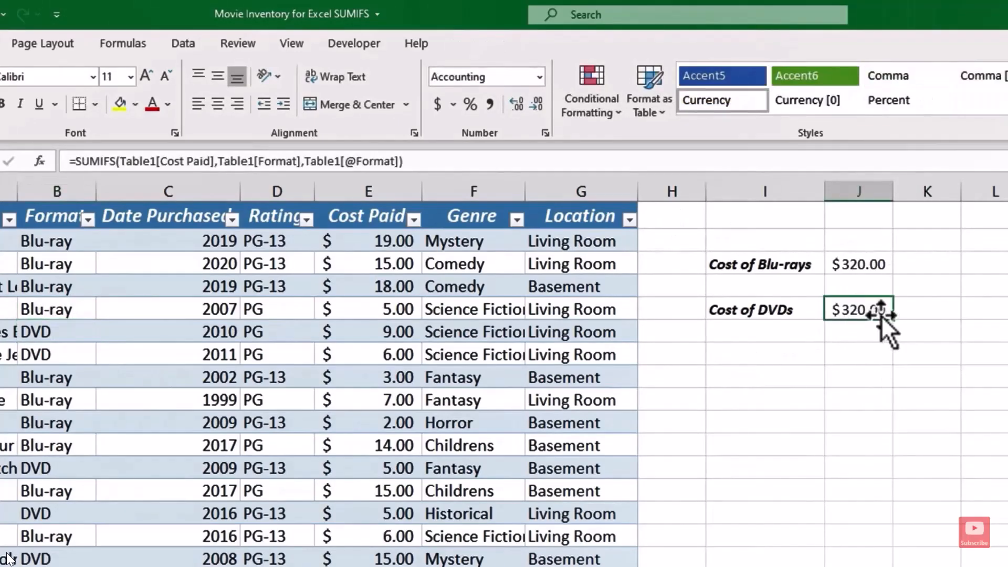
pyautogui.click(867, 258)
pyautogui.doubleClick(867, 259)
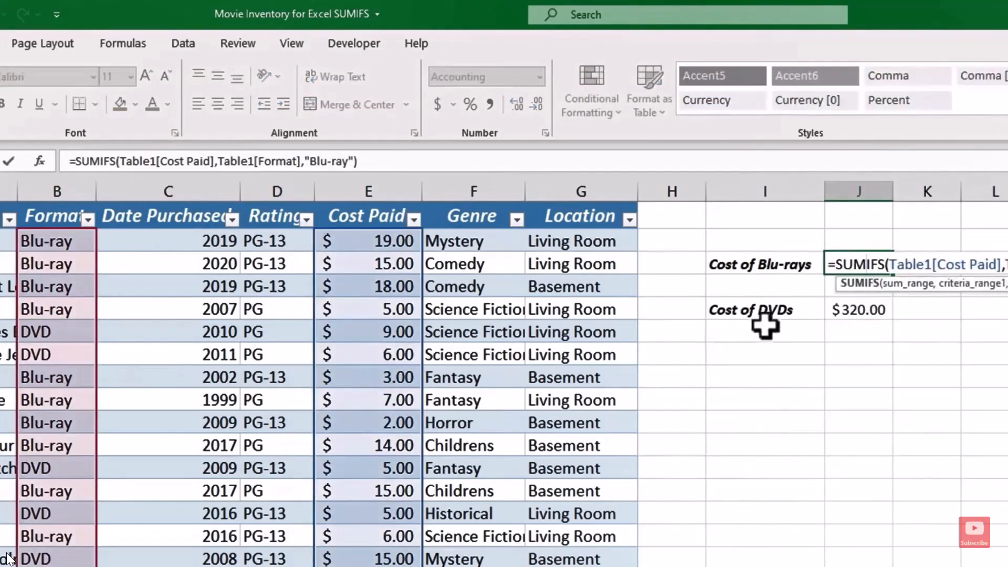
pyautogui.doubleClick(859, 310)
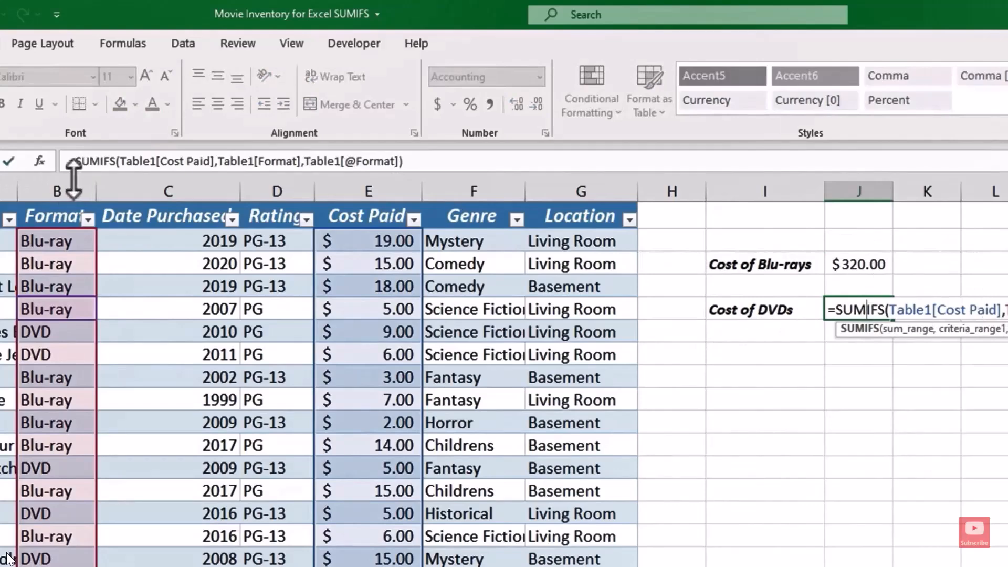
# Step: Set the format of the Star Wars row in B5 back to DVD
pyautogui.click(68, 308)
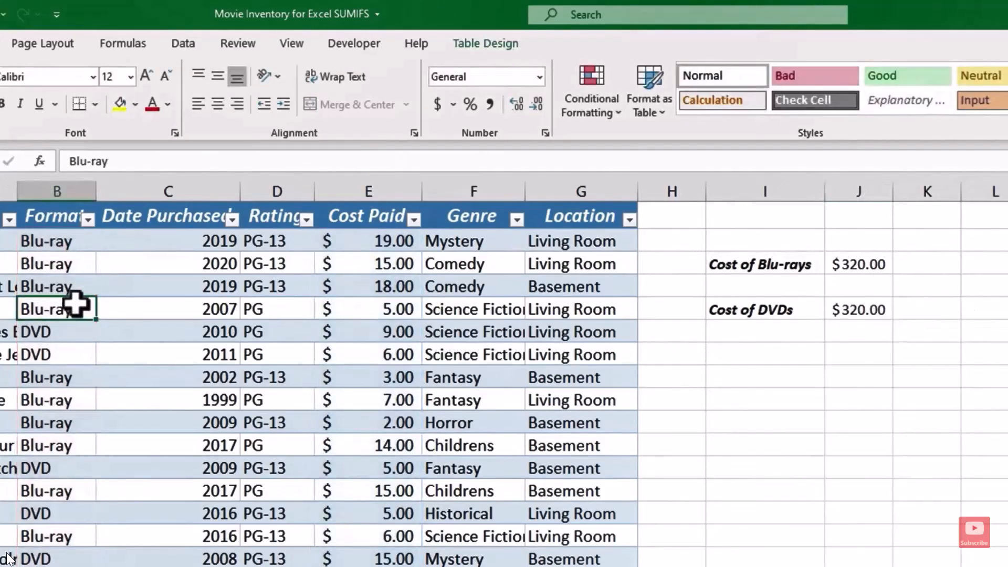
pyautogui.write('DVD')
pyautogui.press('Return')
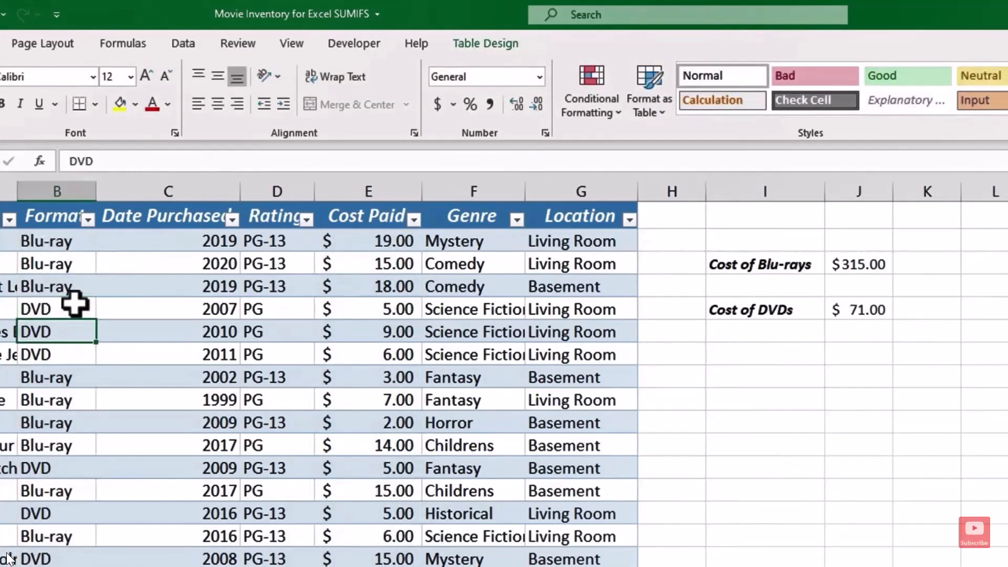
# Step: Enter the label "Cost of Mystery DVDs" in I7 and widen column I to fit it
pyautogui.click(756, 362)
pyautogui.write('Cost of Mystery DVDs')
pyautogui.click(835, 424)
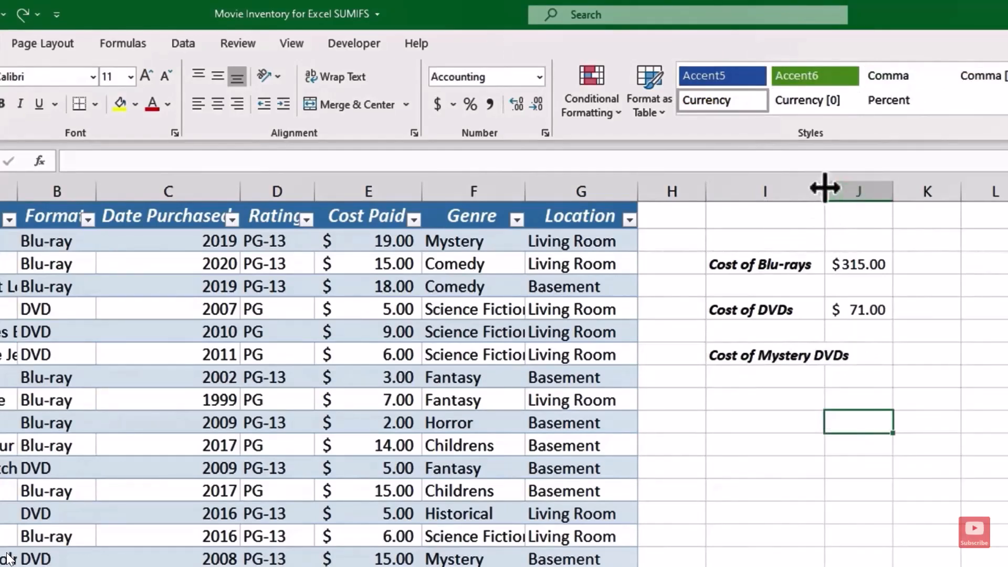
pyautogui.moveTo(825, 188); pyautogui.dragTo(864, 188)
# Step: Start a SUMIFS formula in J7 for the mystery DVD cost, with the whole Cost Paid column as sum range
pyautogui.click(899, 350)
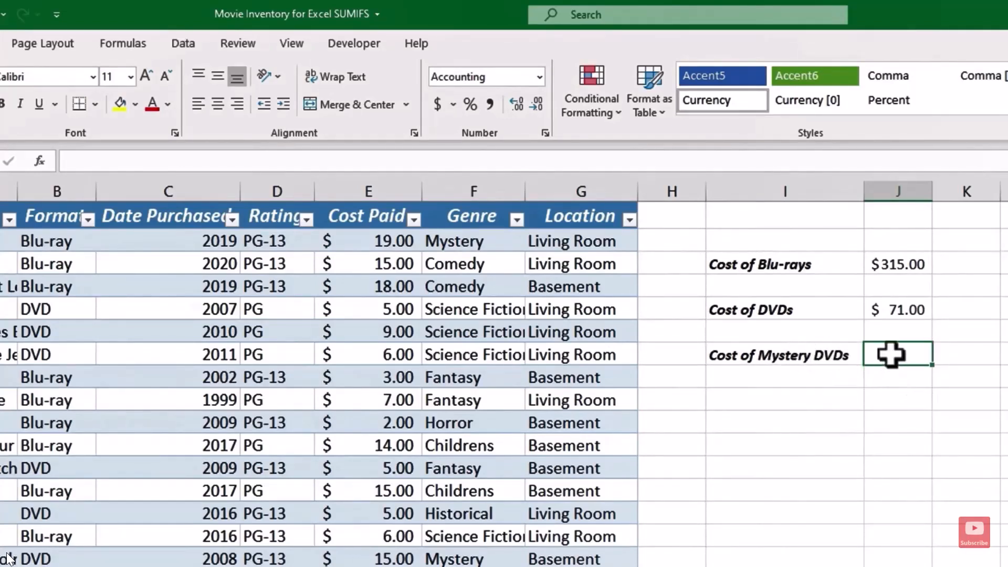
pyautogui.write('=')
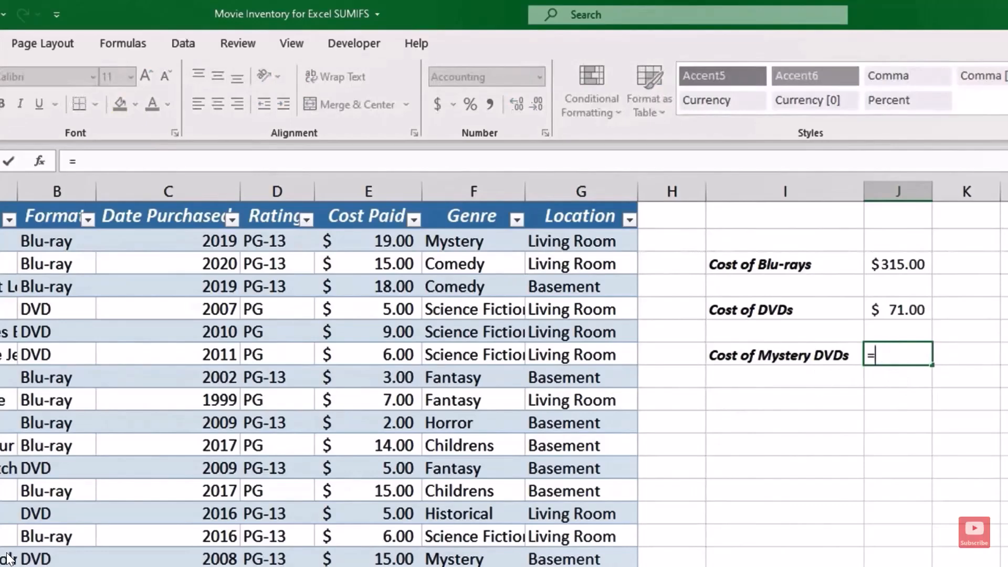
pyautogui.write('sumifs')
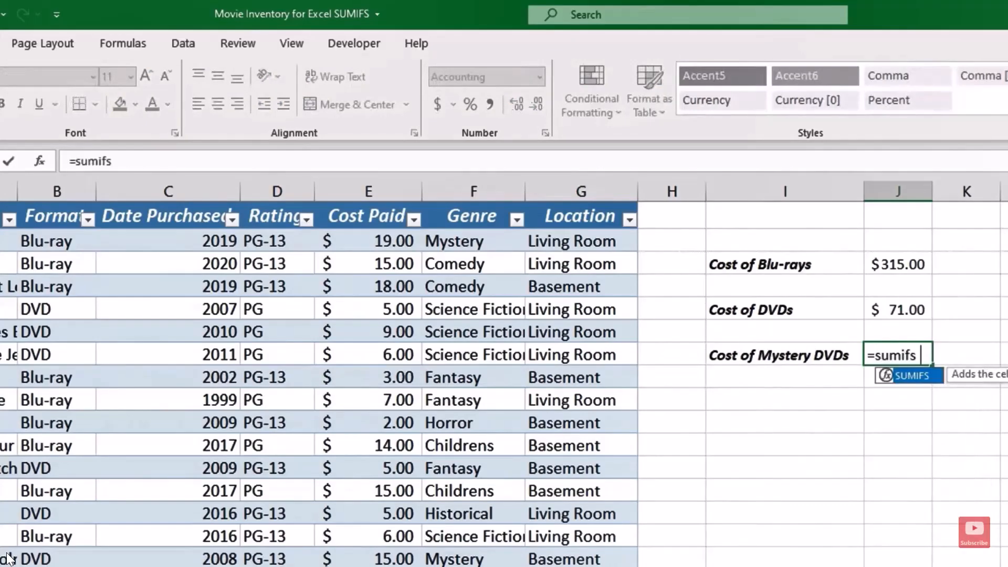
pyautogui.write('(')
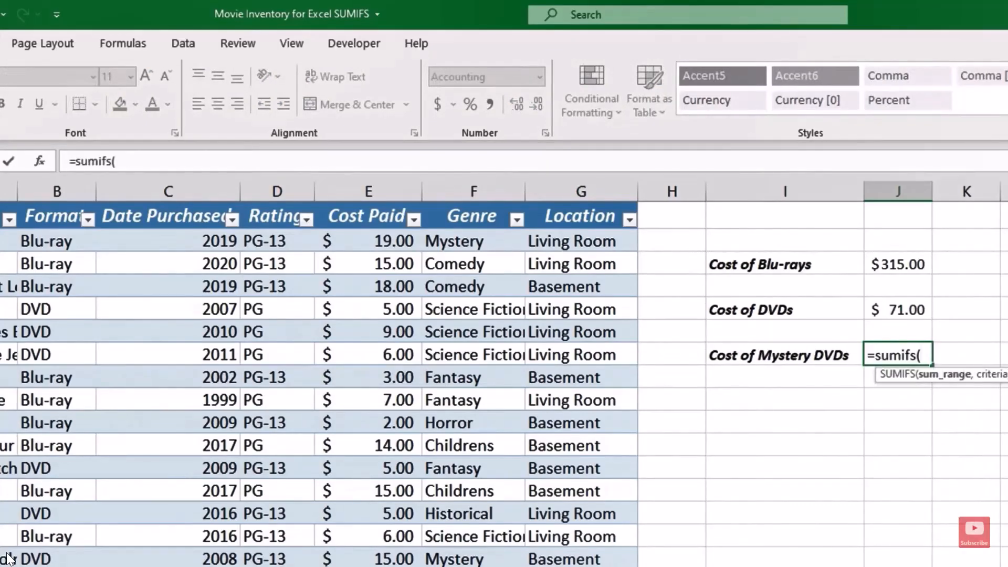
pyautogui.click(375, 238)
pyautogui.hotkey('ctrl', 'shift', 'Down')
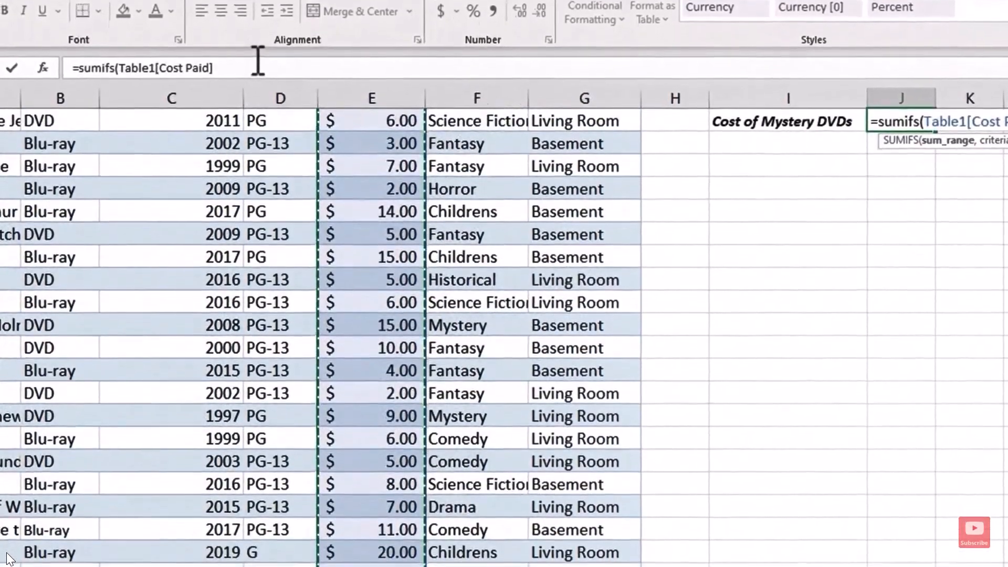
pyautogui.click(257, 62)
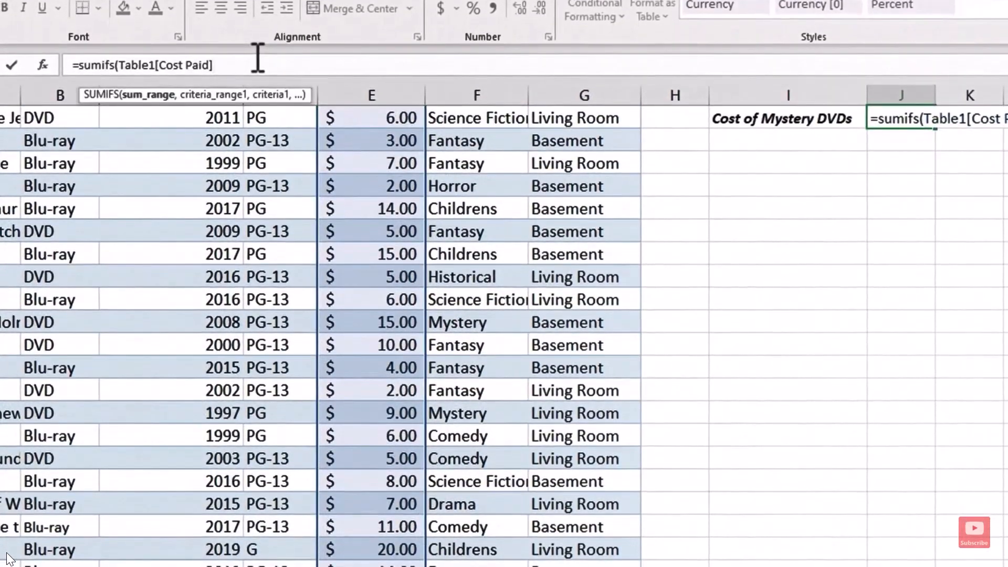
# Step: Add the whole Format column as the first criteria range, with the DVD entry in B7 as its criterion
pyautogui.write(',')
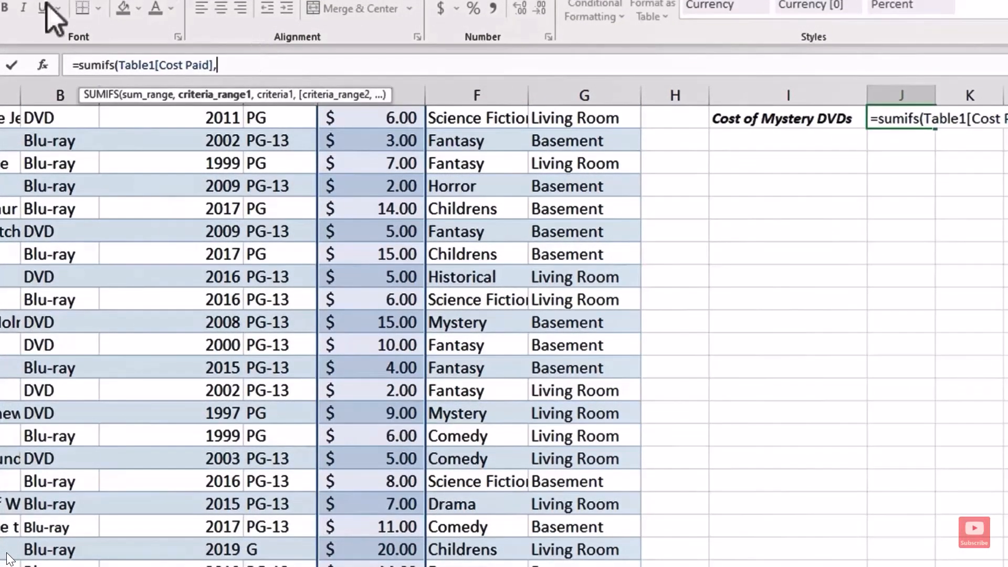
pyautogui.scroll(2, 78, 135)
pyautogui.click(54, 147)
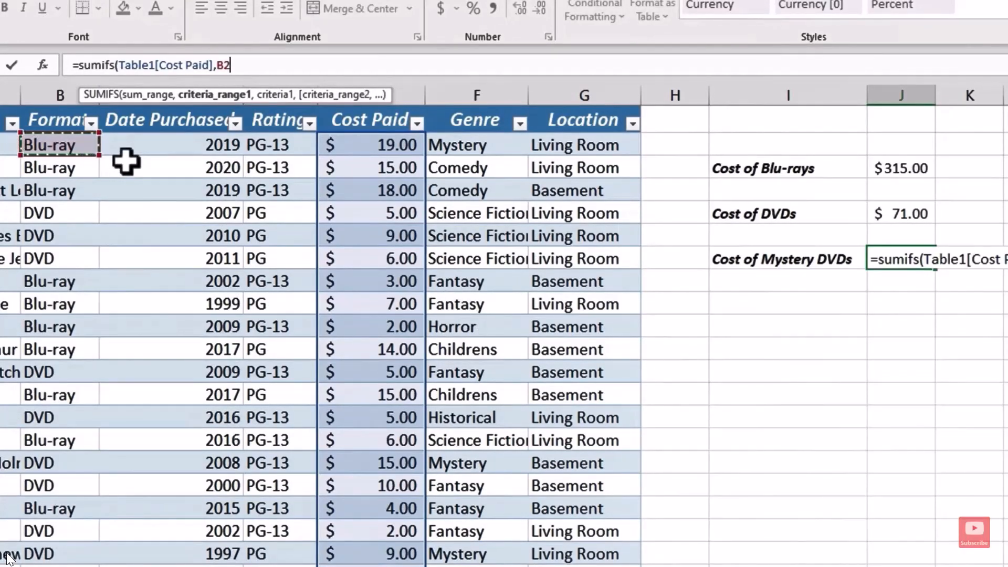
pyautogui.hotkey('ctrl', 'shift', 'Down')
pyautogui.click(343, 68)
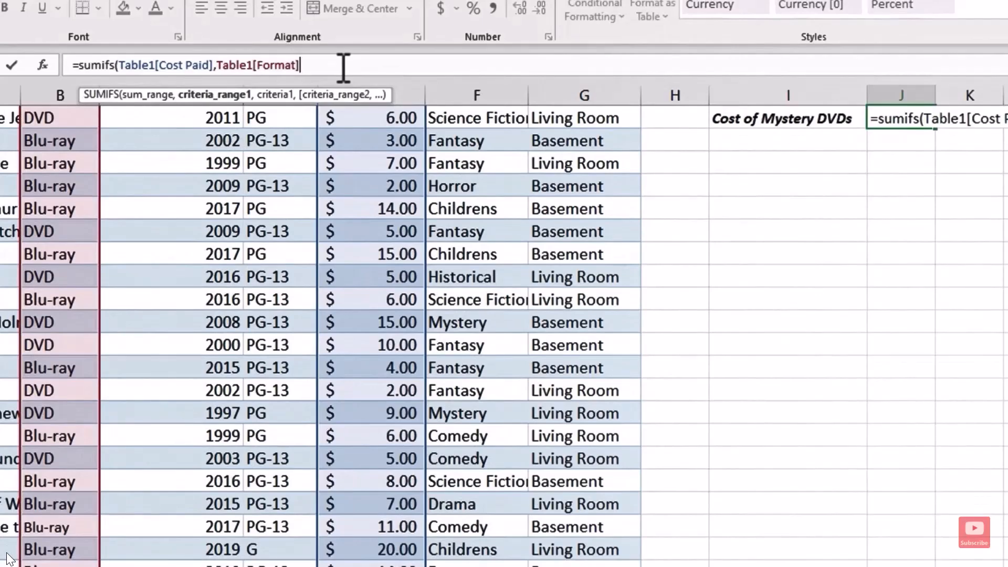
pyautogui.write(',')
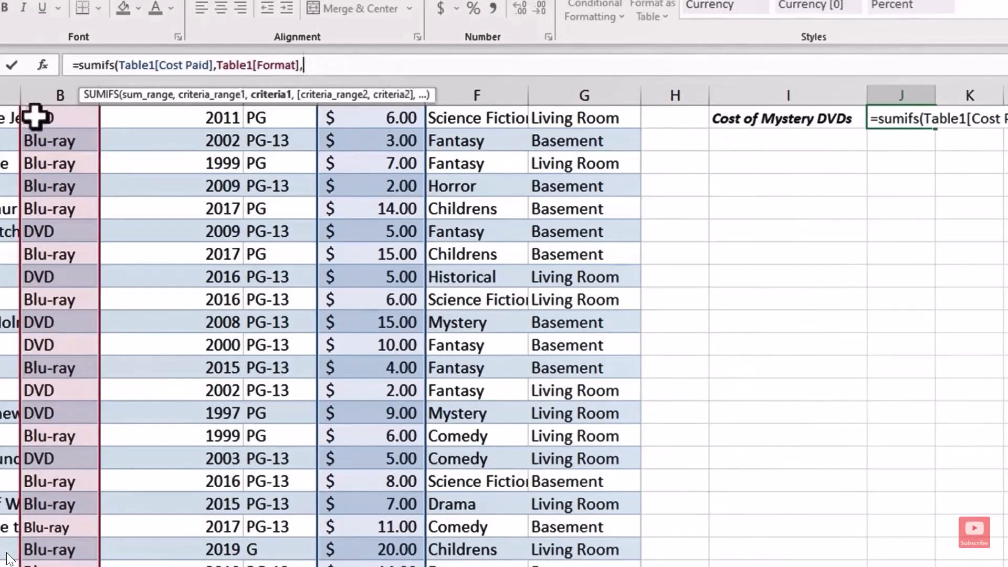
pyautogui.click(57, 119)
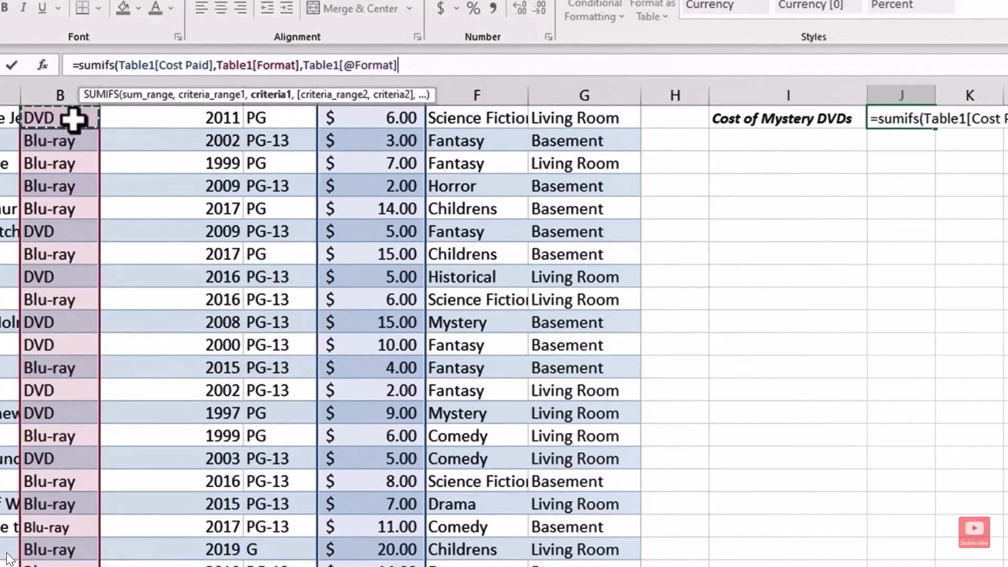
# Step: Add all the data in the Genre column, starting from F2, as the second criteria range
pyautogui.write(',')
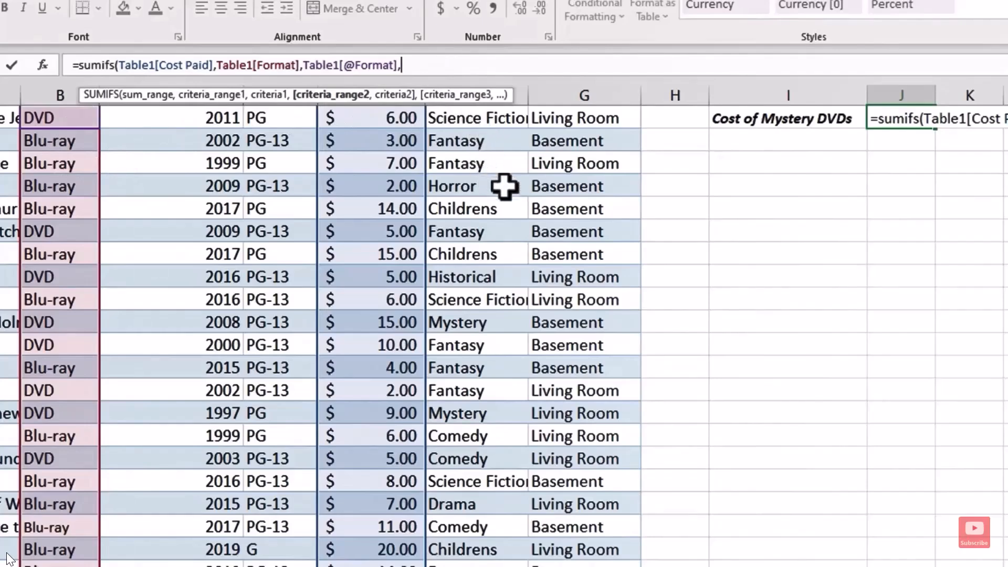
pyautogui.scroll(2, 509, 173)
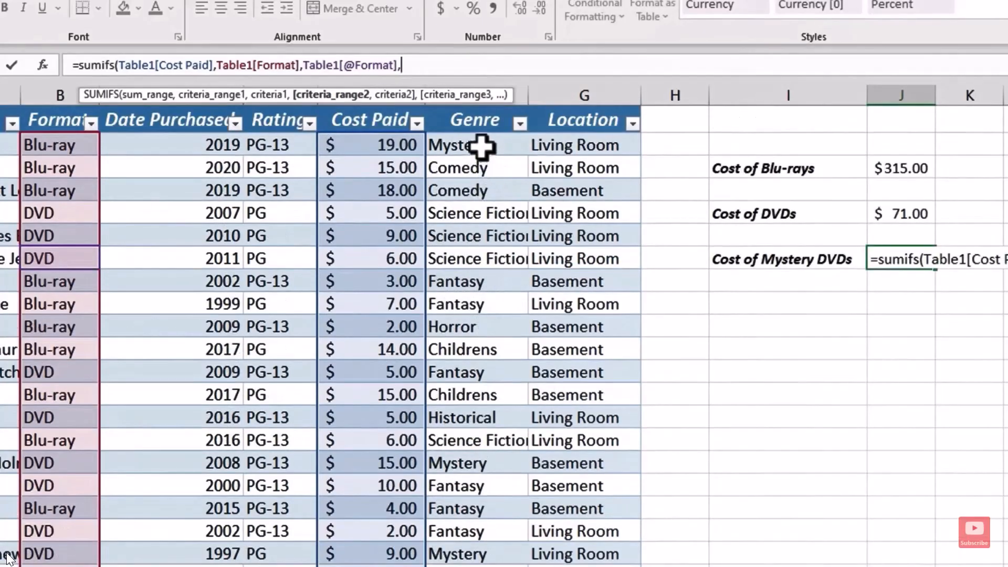
pyautogui.click(482, 147)
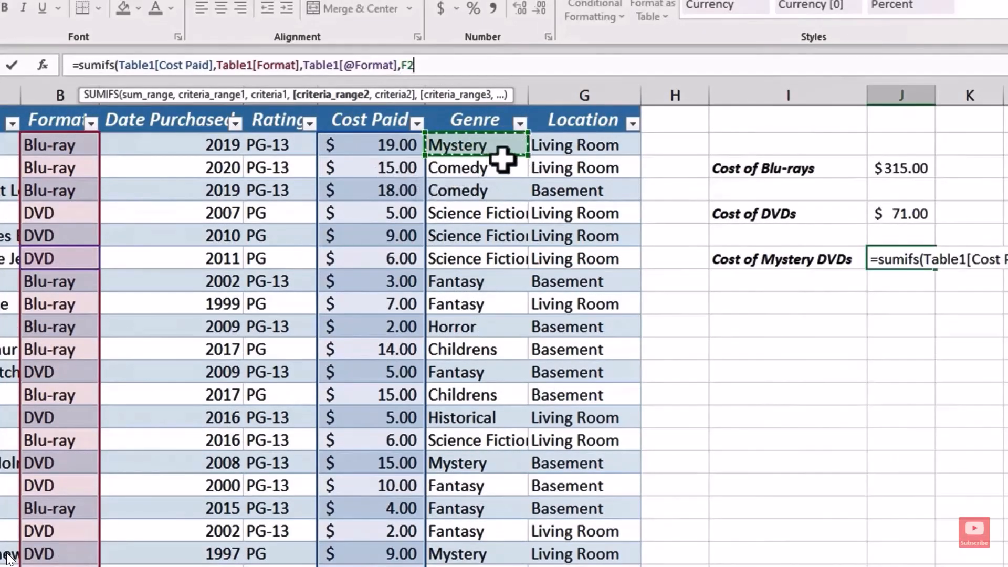
pyautogui.hotkey('ctrl', 'shift', 'Down')
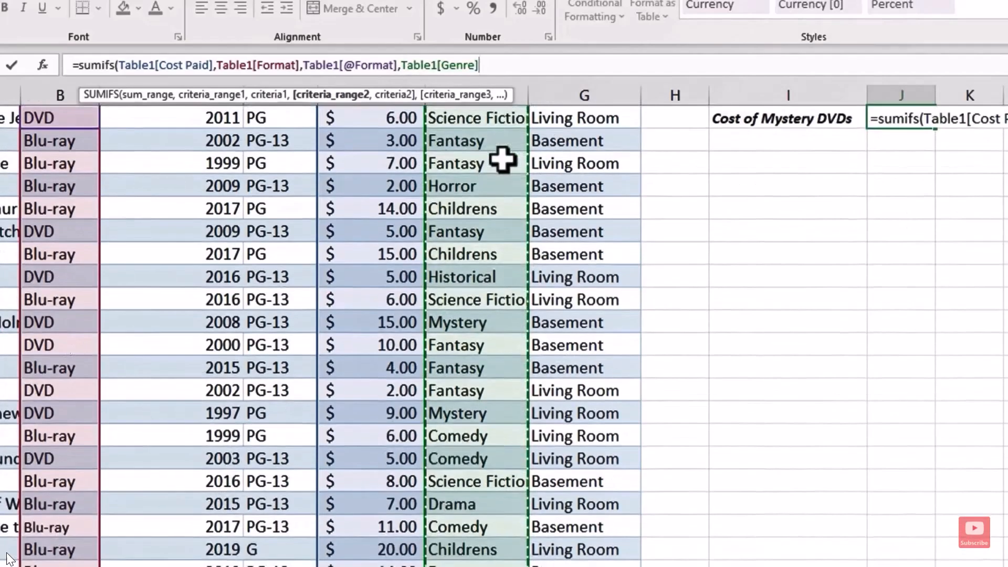
pyautogui.click(511, 64)
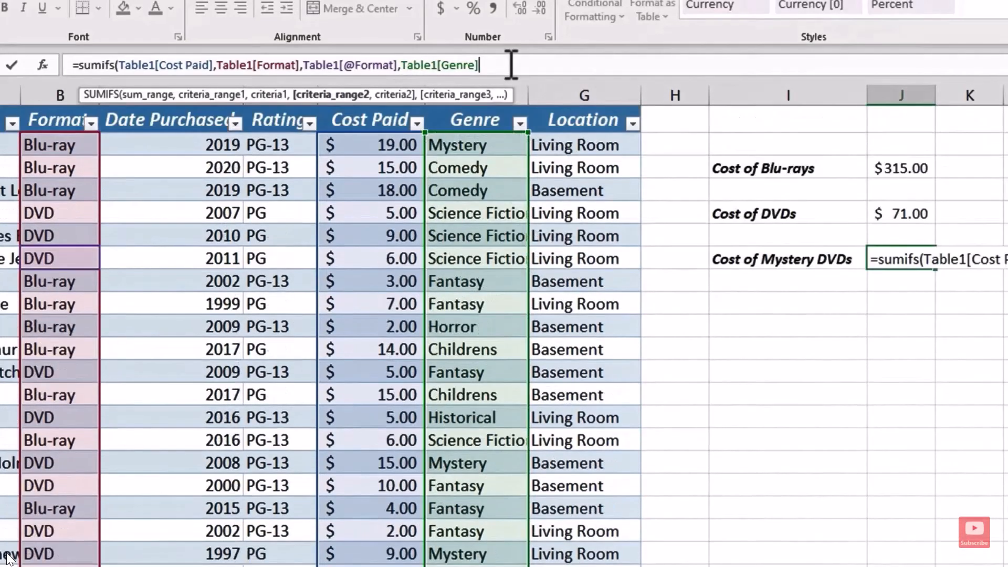
# Step: Use the Mystery entry in F2 as the second criterion, then close and enter the formula
pyautogui.write(',')
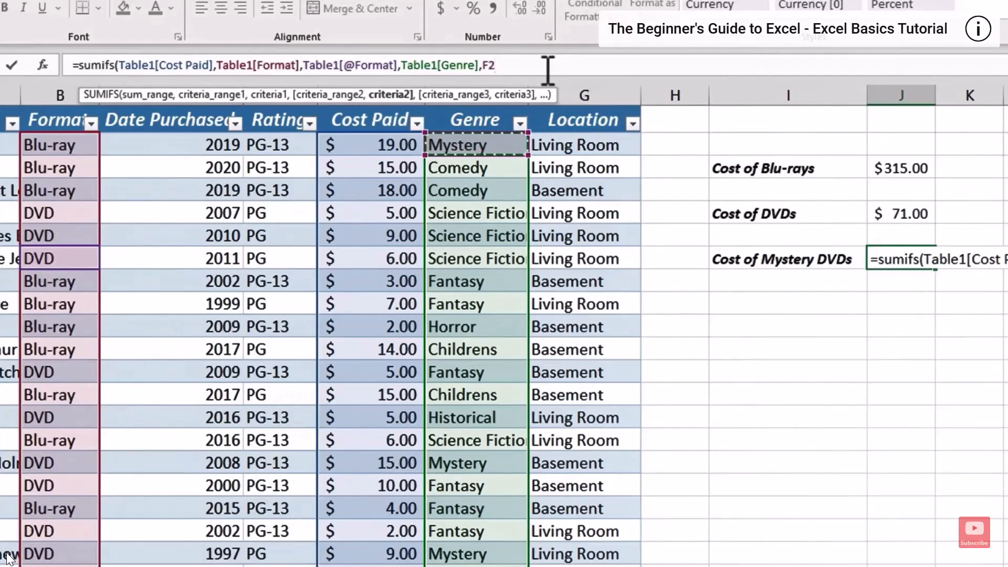
pyautogui.write(')')
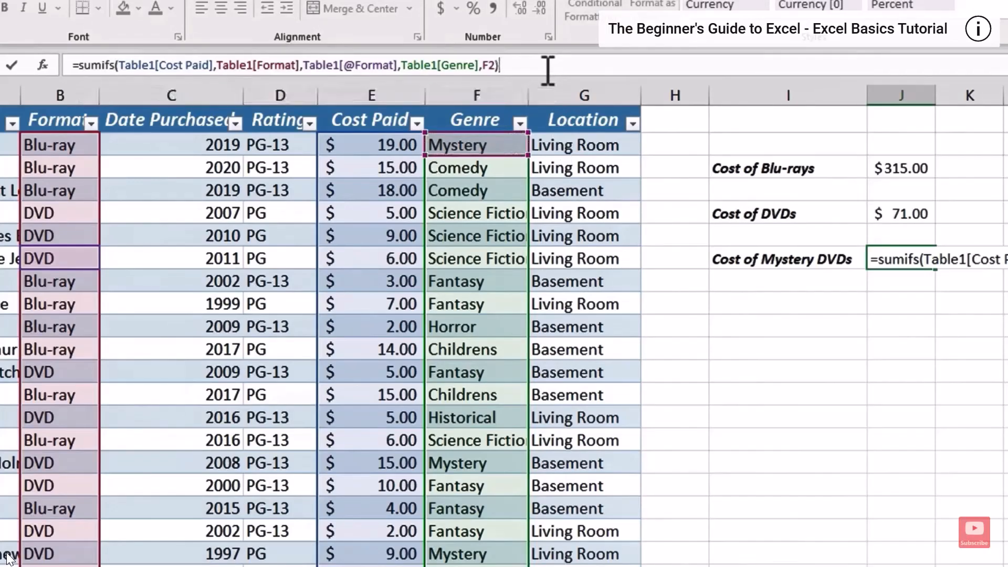
pyautogui.press('Return')
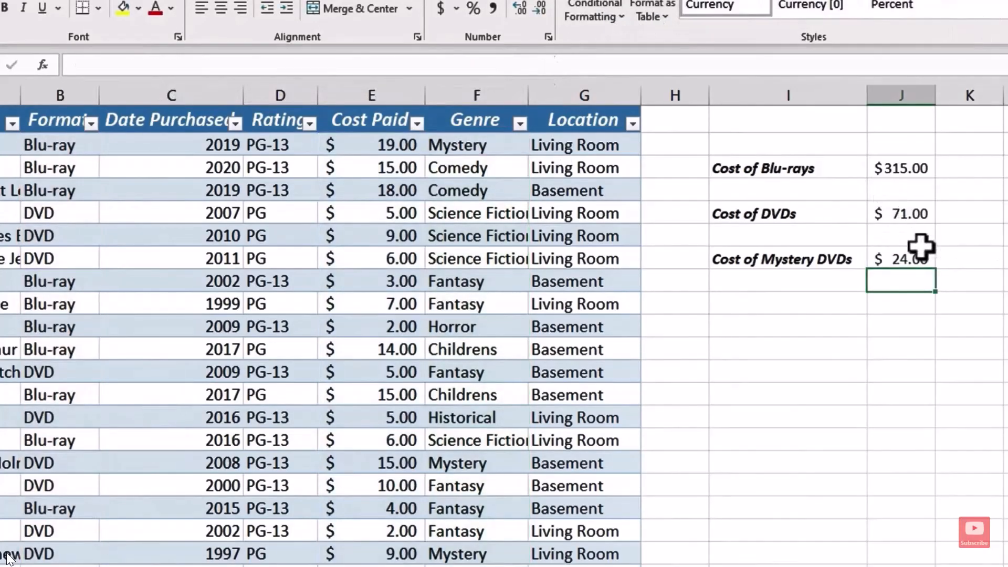